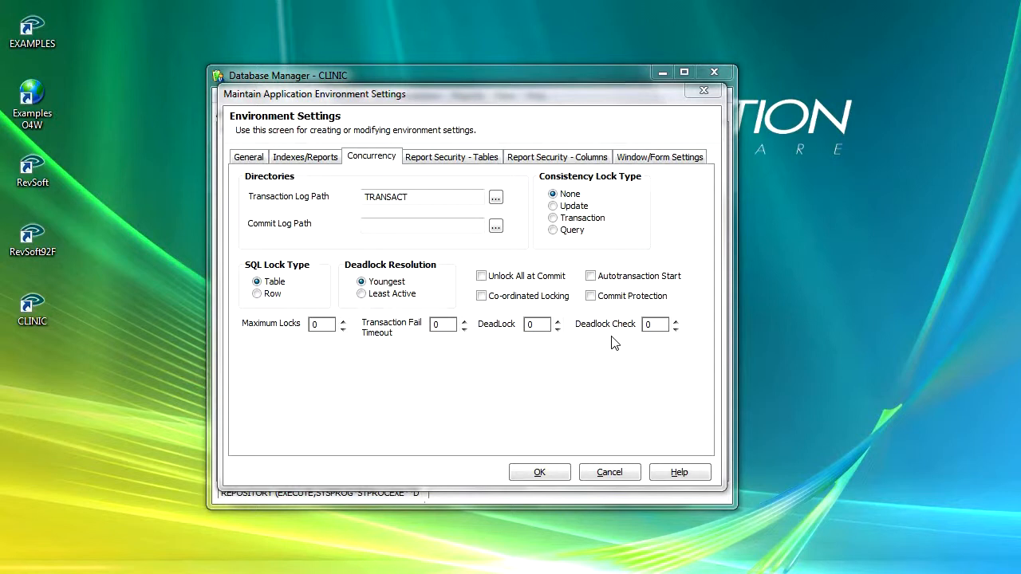
- Try adding the MP_PATIENT table to the tables excluded from reports and take it back out
left_click(446, 158)
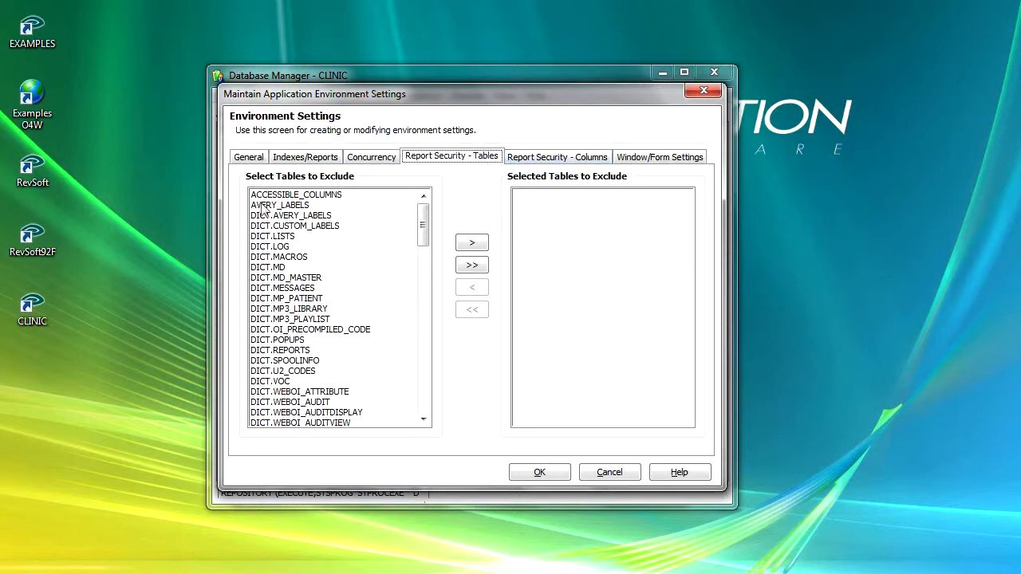
left_click_drag(423, 228, 427, 345)
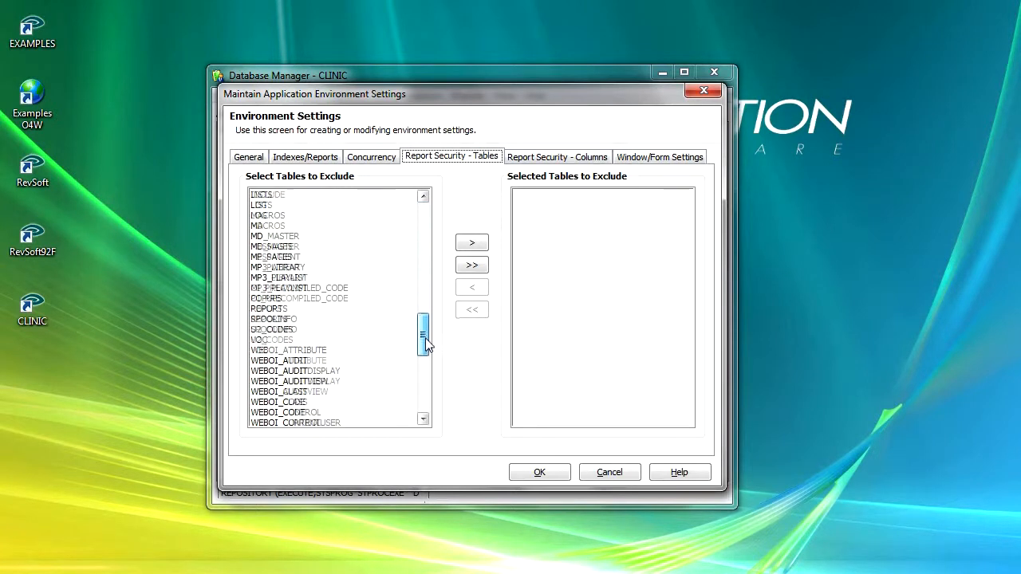
left_click(285, 257)
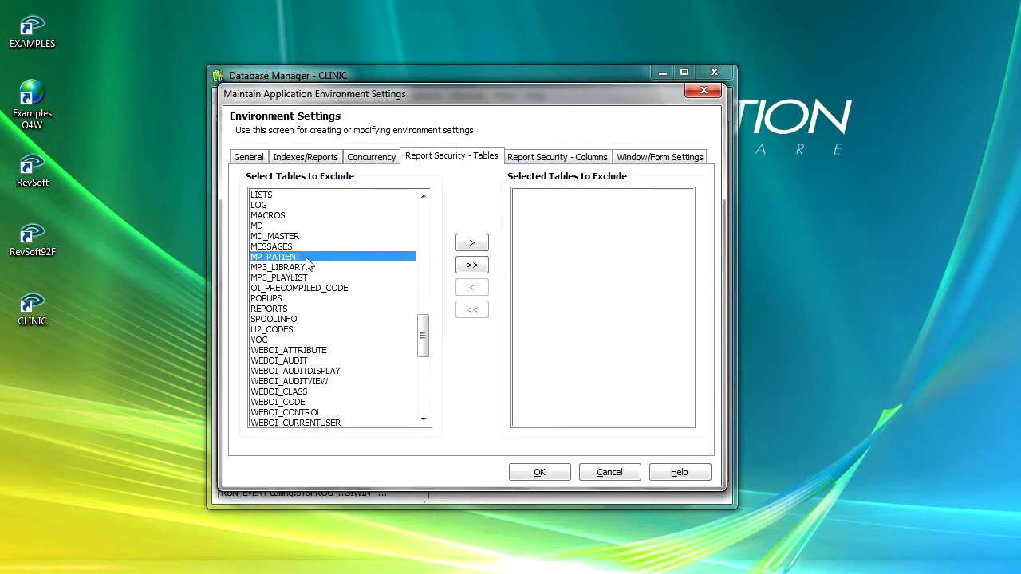
left_click(472, 243)
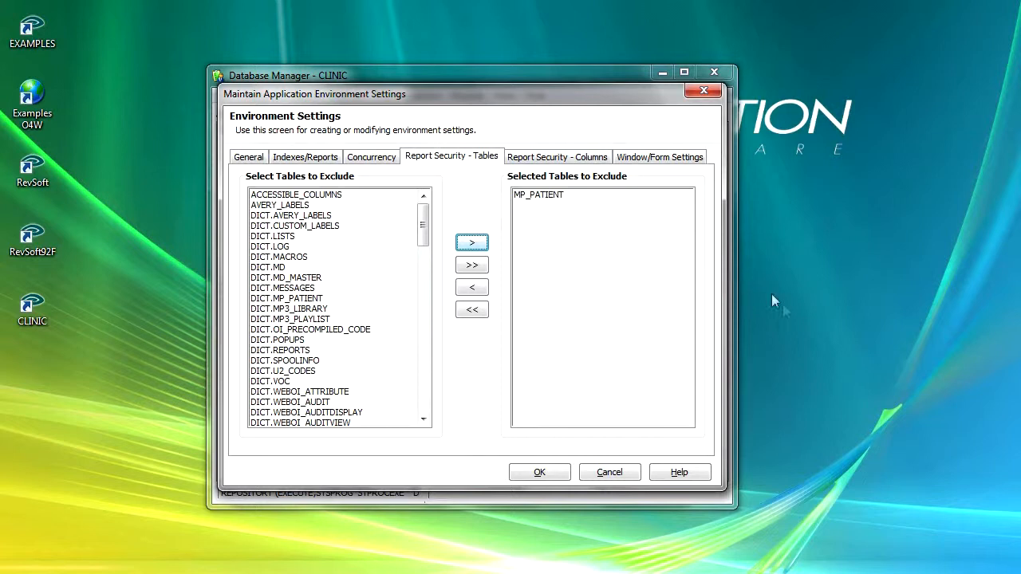
left_click(536, 197)
left_click(476, 291)
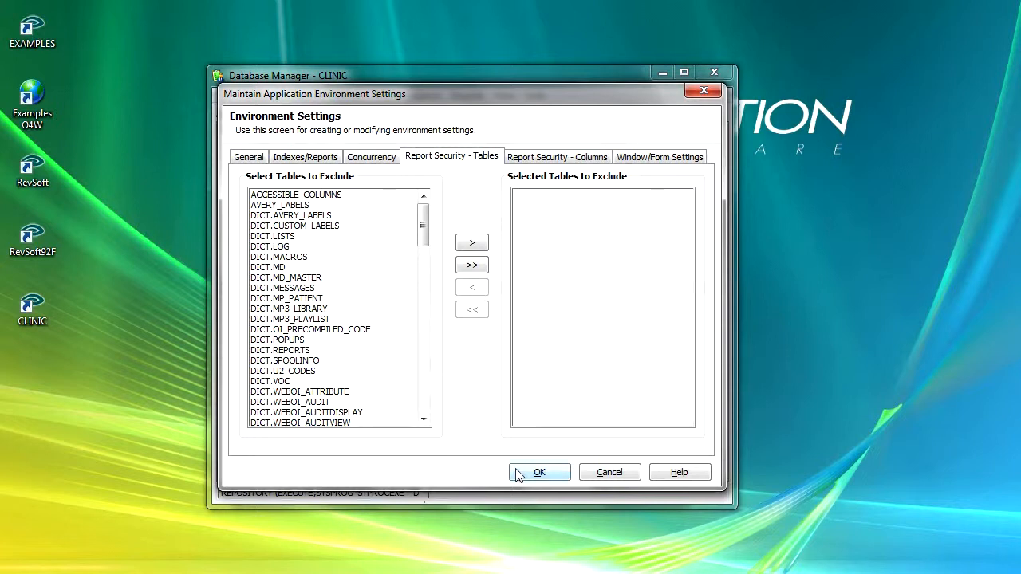
- In the column report security, load the MP_PATIENT table and exclude its HOSPITAL_NUMBER and COMMENTS fields
left_click(550, 159)
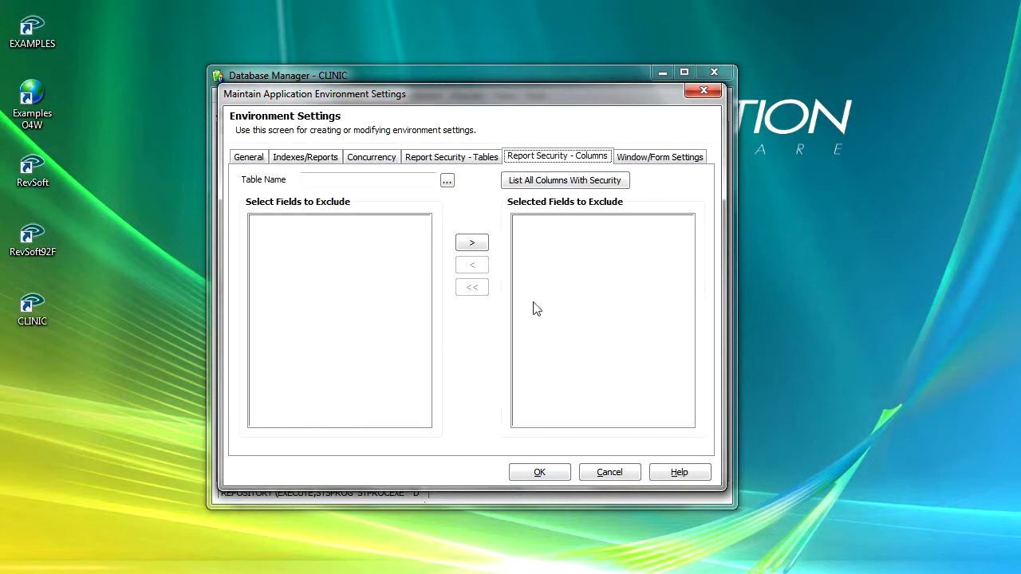
left_click(447, 182)
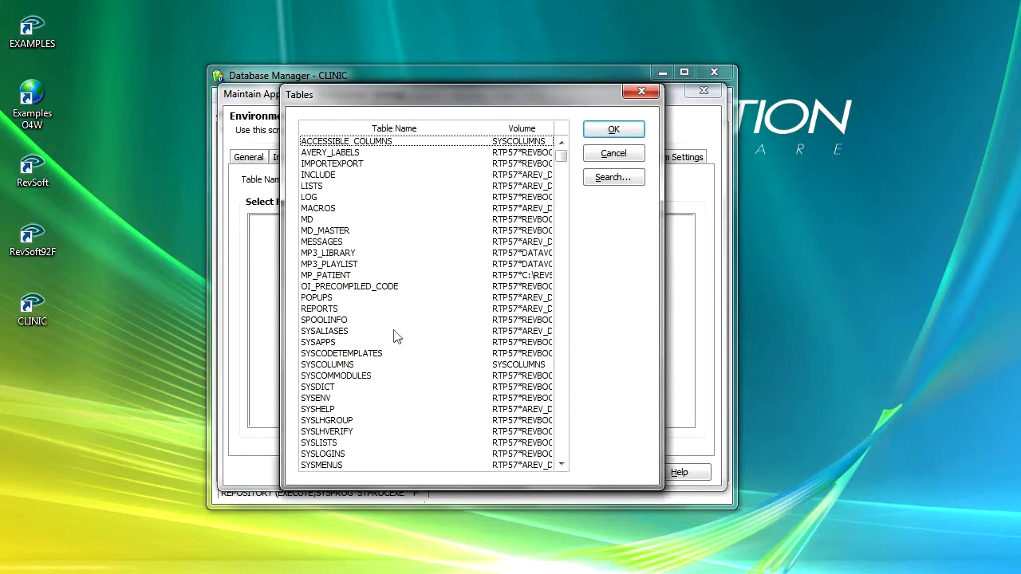
left_click(338, 278)
left_click(613, 130)
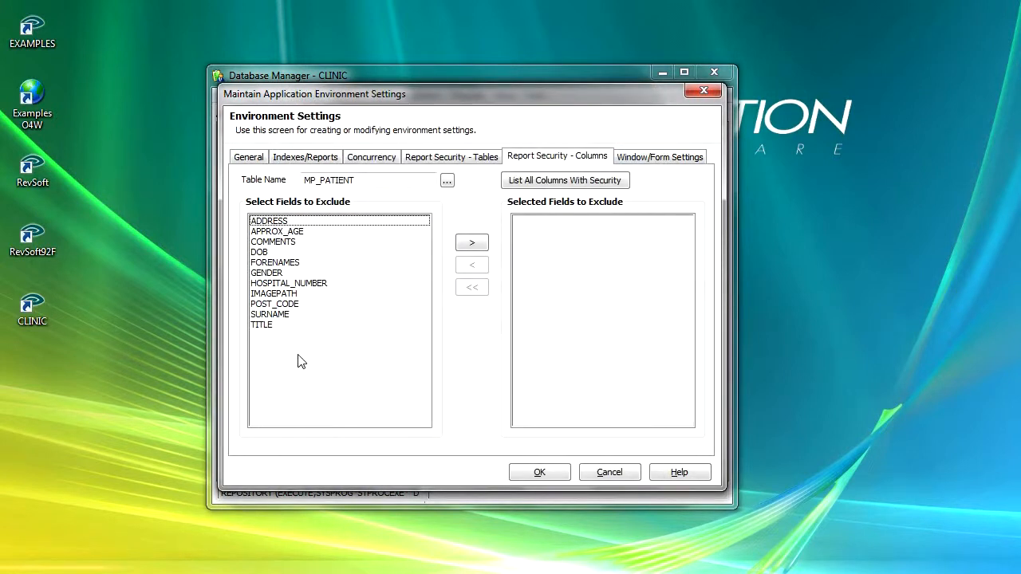
left_click(312, 285)
left_click(464, 245)
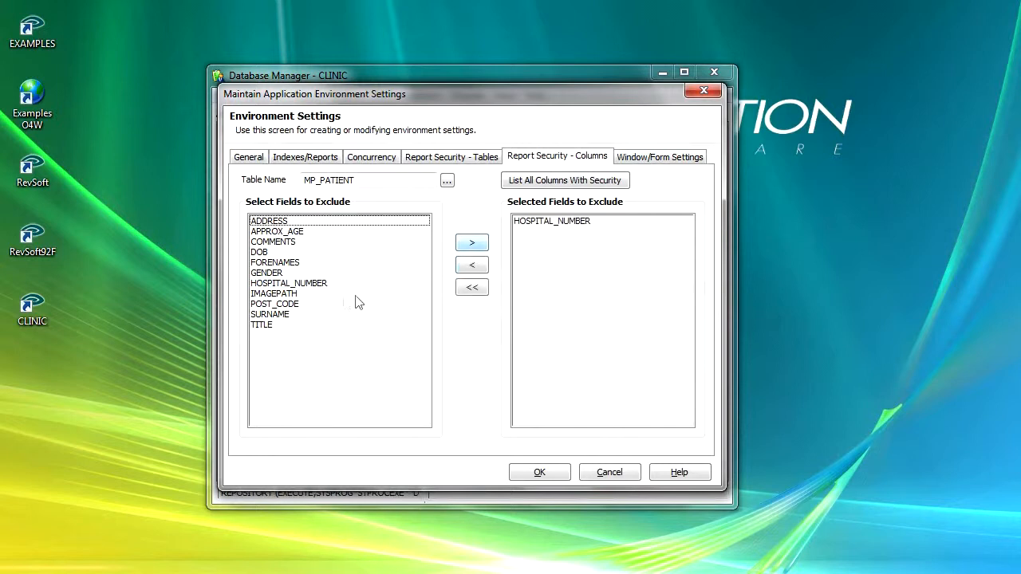
left_click(290, 242)
left_click(467, 242)
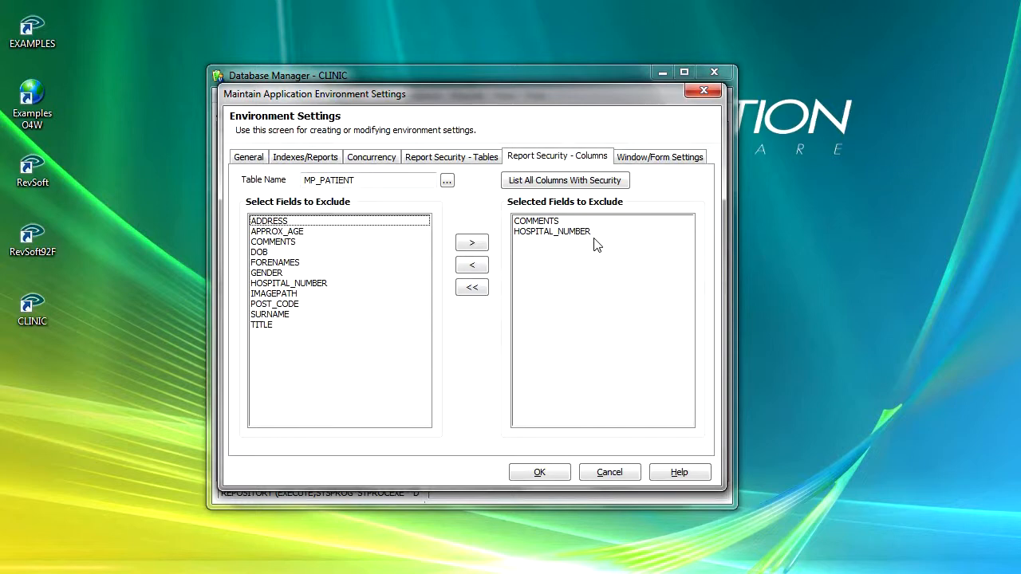
- Display the listing of all columns with security and close the preview
left_click(566, 180)
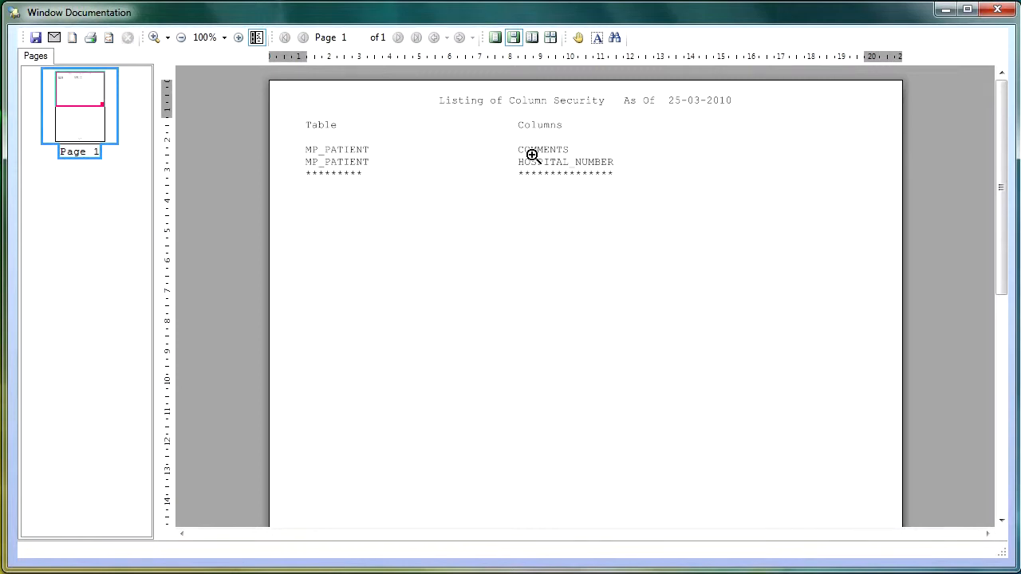
left_click(996, 12)
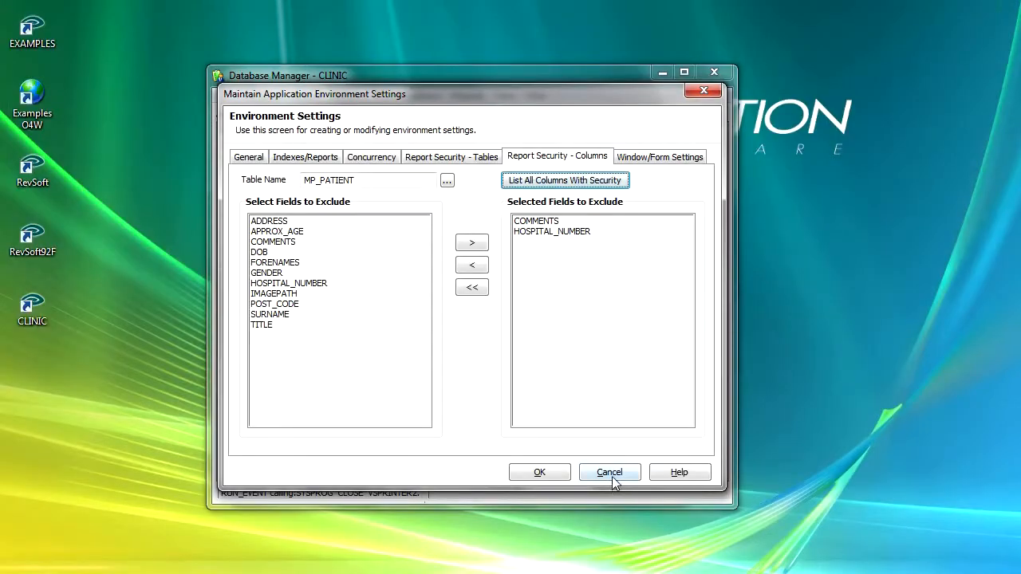
- Remove both COMMENTS and HOSPITAL_NUMBER from the excluded fields of the MP_PATIENT table
left_click(535, 221)
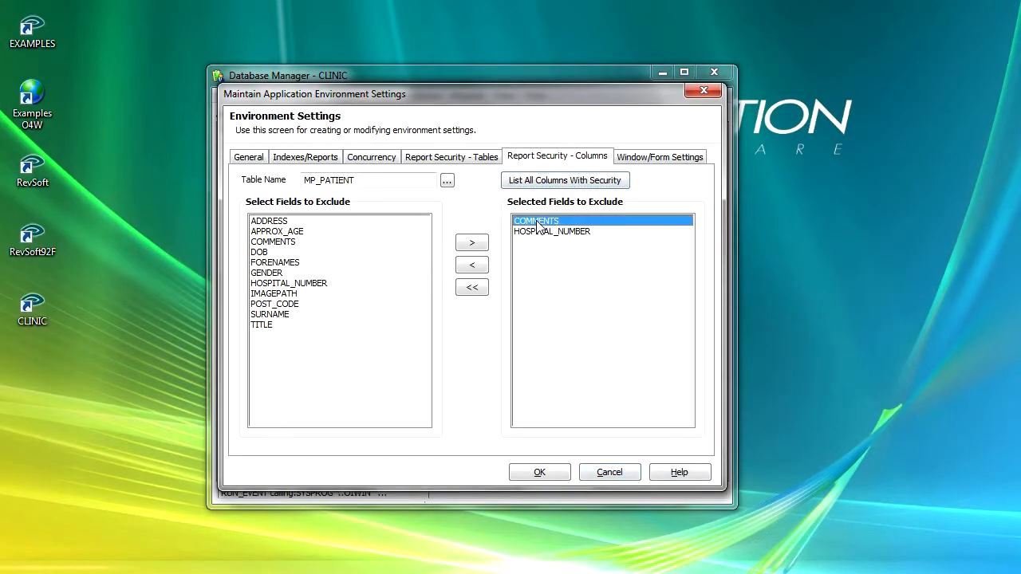
left_click(558, 232, "shift")
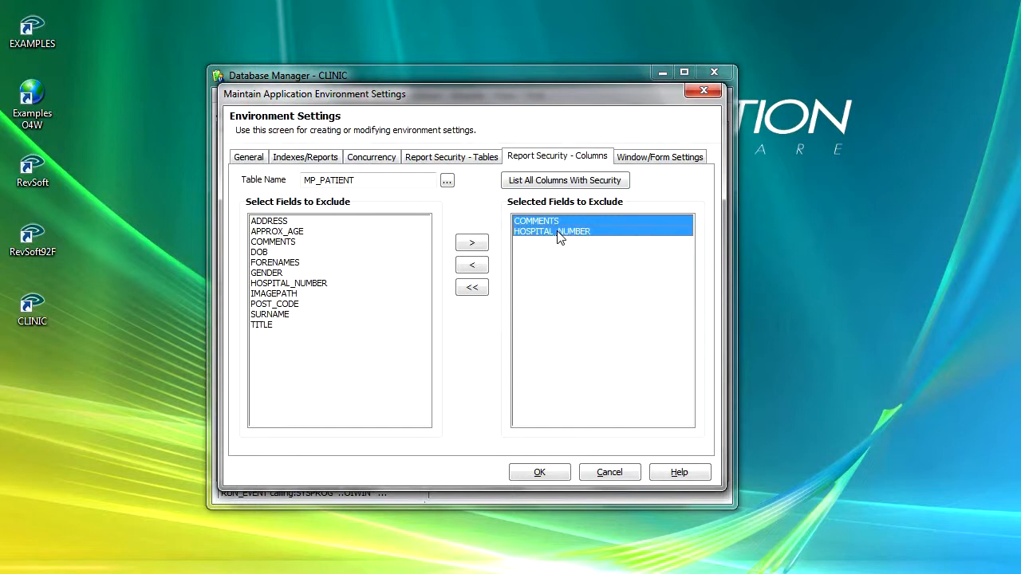
left_click(473, 268)
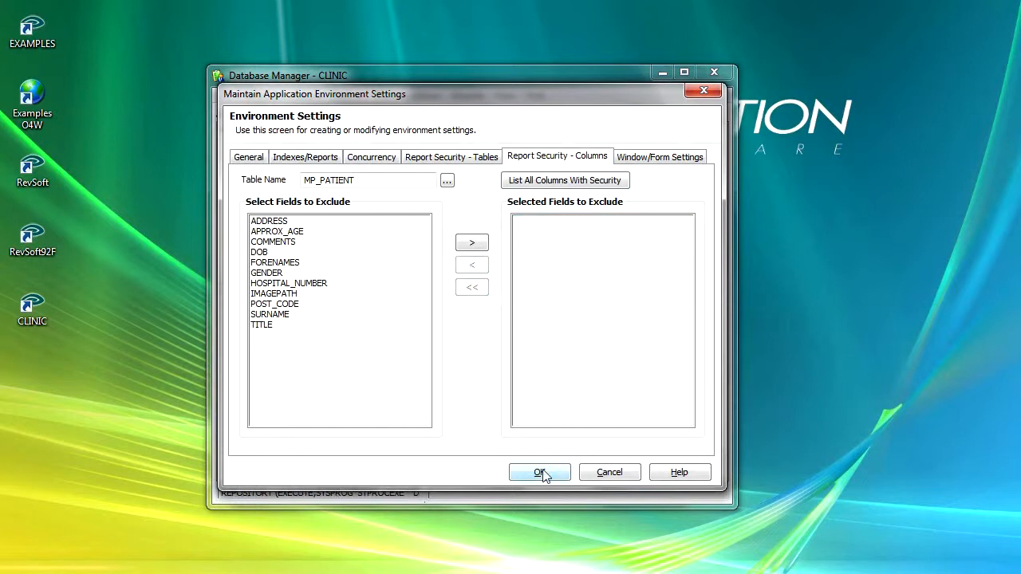
- Review the window and form settings, then cancel the environment settings and close the Database Manager
left_click(674, 157)
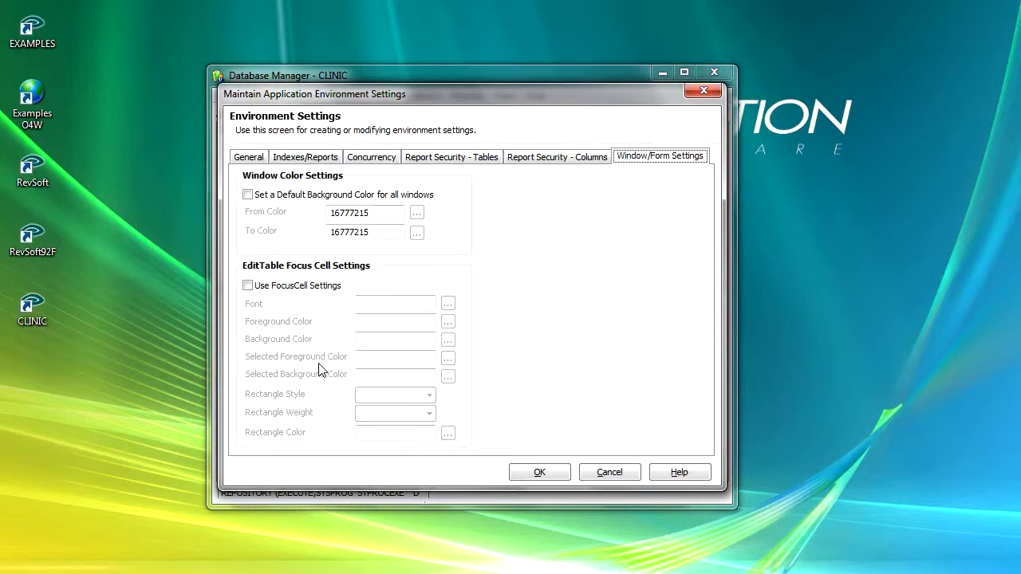
left_click(614, 472)
left_click(712, 72)
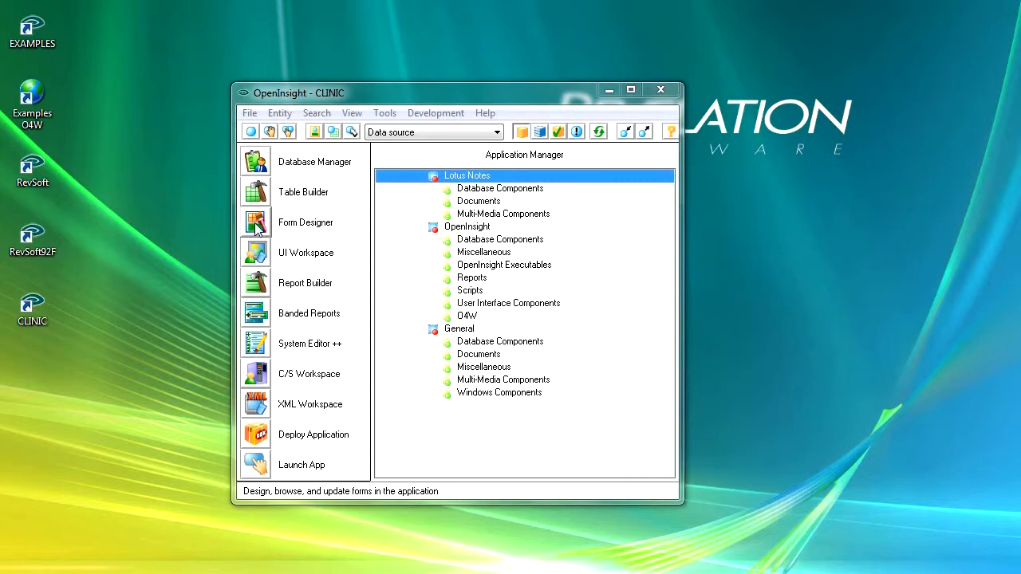
- Open the MP_PATIENTENTRY form in the Form Designer
left_click(256, 226)
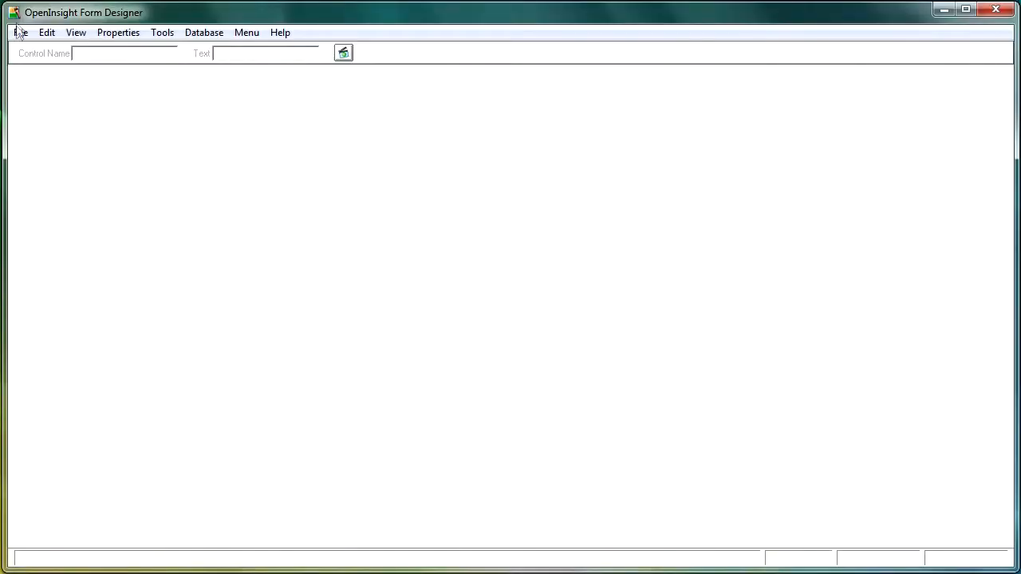
left_click(21, 33)
left_click(96, 253)
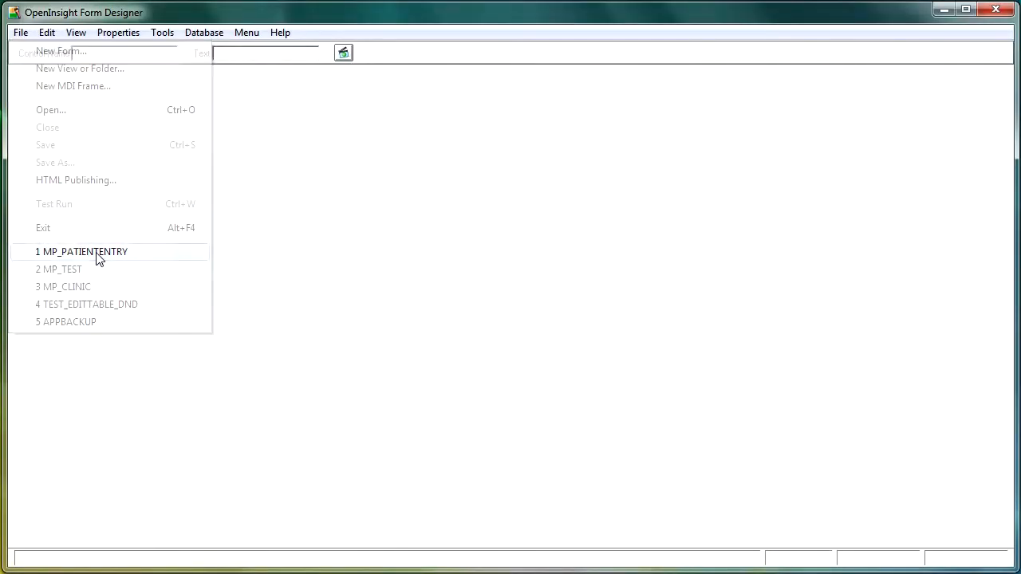
- Test run the Patient Entry form, check how different Address table cells look when selected, and close it
left_click(343, 54)
left_click(536, 264)
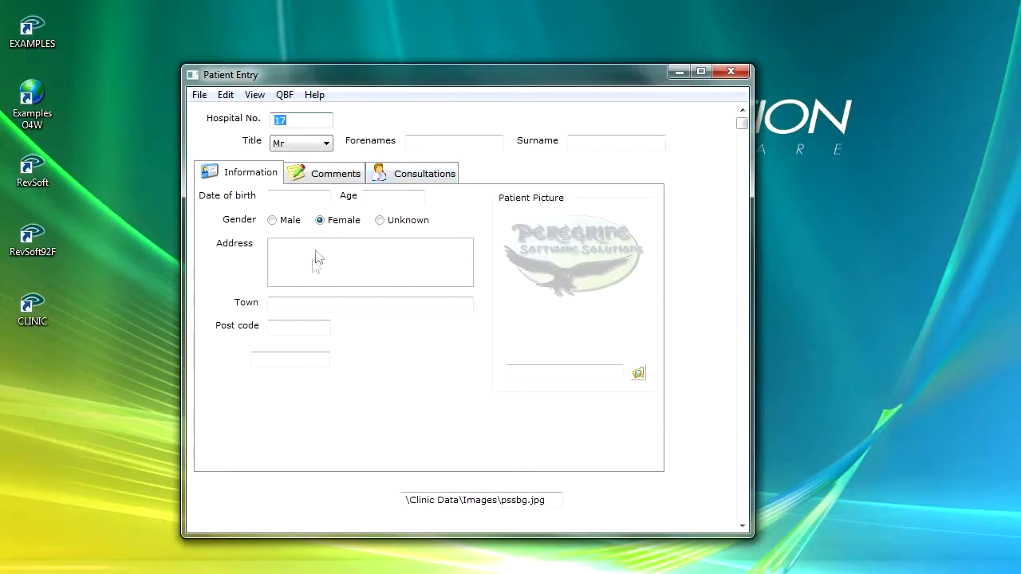
left_click(398, 258)
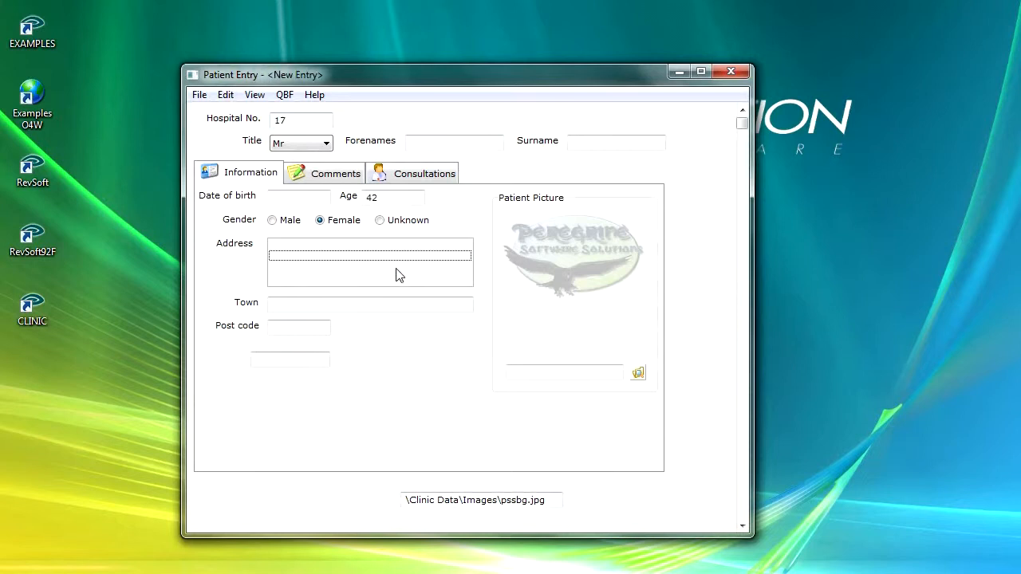
left_click(396, 269)
left_click(391, 281)
left_click(386, 256)
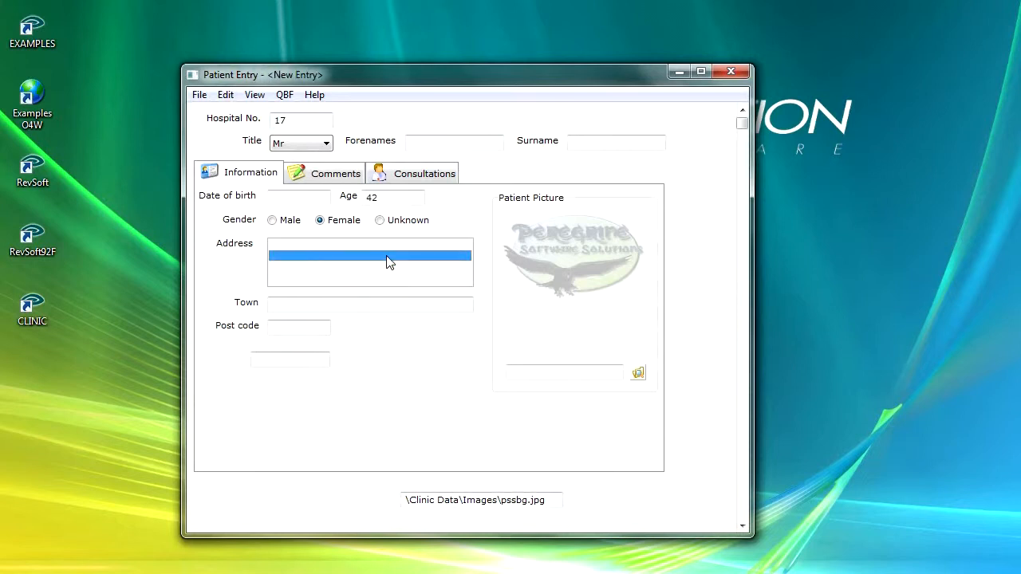
left_click(386, 264)
left_click(383, 255)
left_click(723, 71)
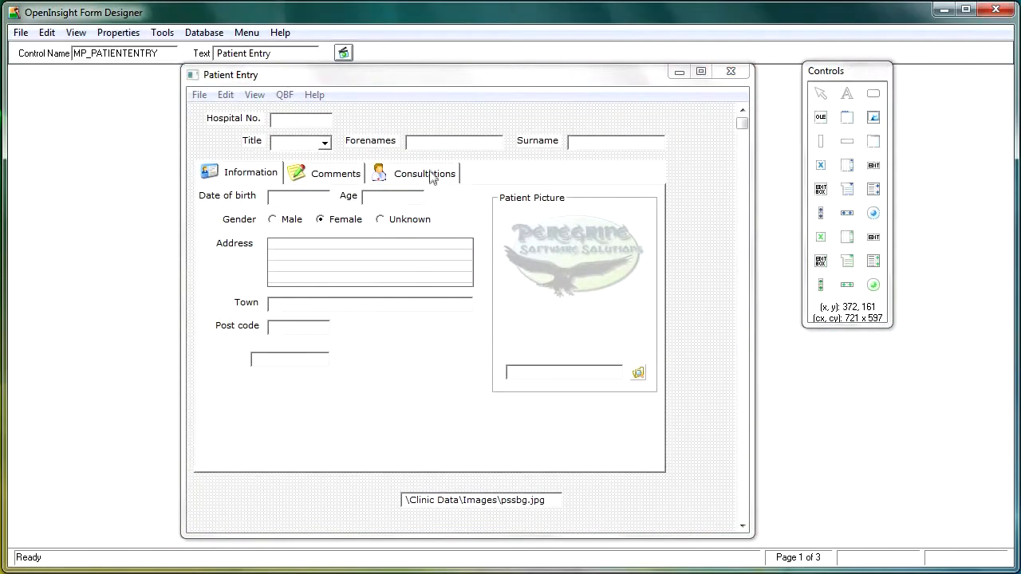
- Delete the "This is page 3" label from the third page of the Patient Entry form
left_click_drag(742, 122, 758, 523)
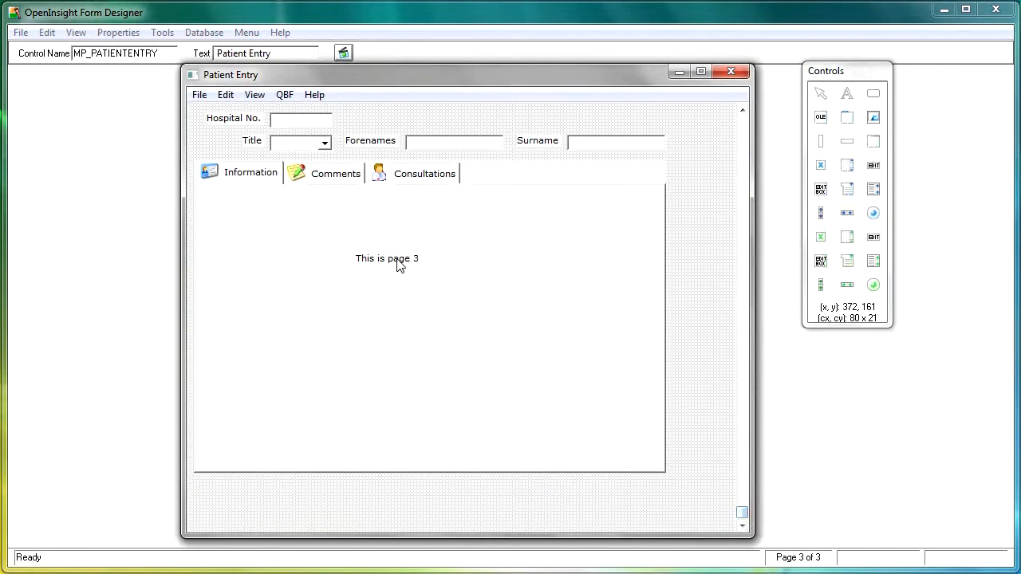
left_click(397, 265)
key("Delete")
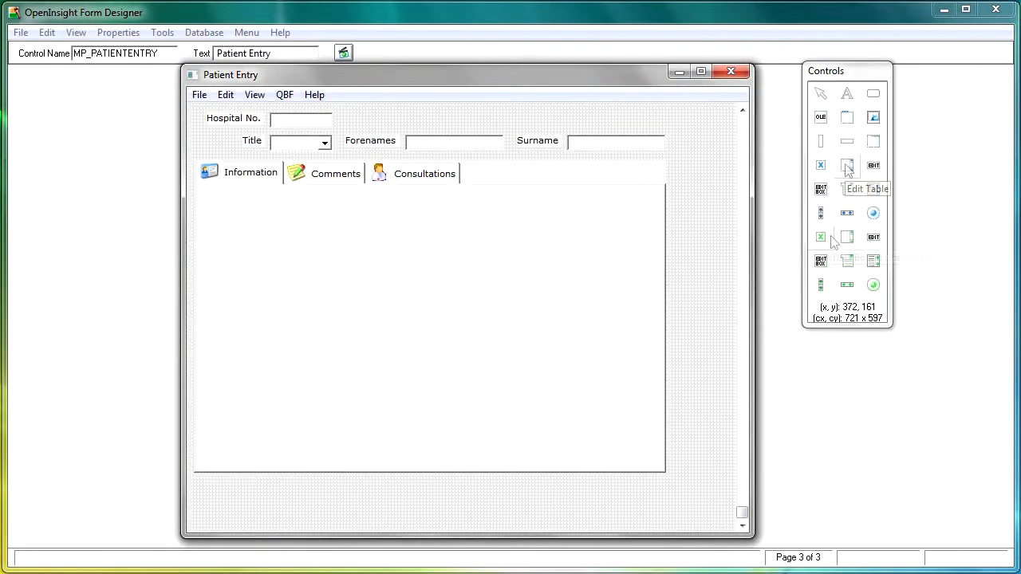
- Draw an edit table on page 3, give it five columns and size it to about 515 x 202
left_click(846, 168)
left_click_drag(219, 196, 629, 349)
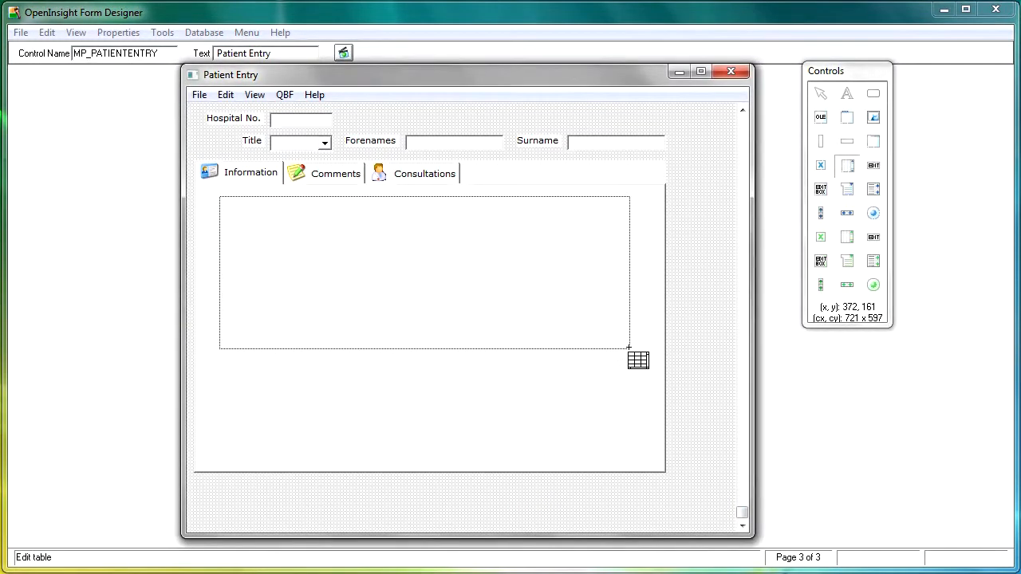
double_click(461, 289)
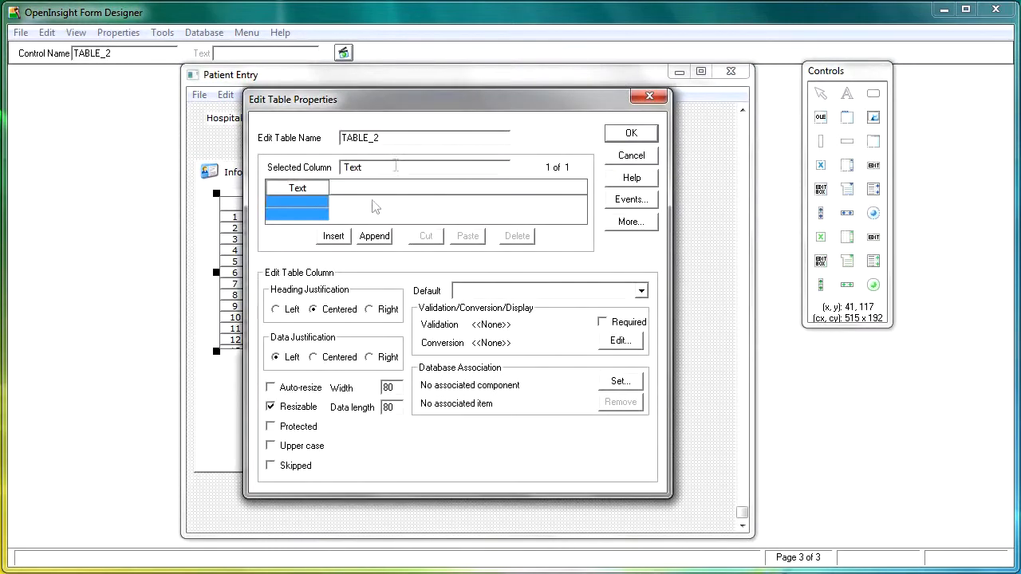
left_click(338, 236)
left_click(333, 236)
left_click(333, 236)
left_click(333, 236)
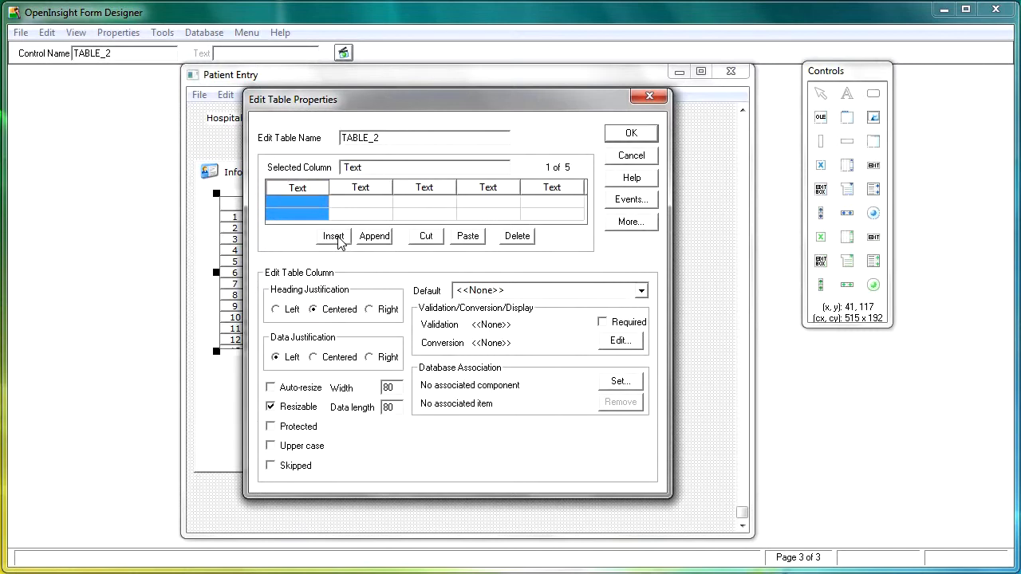
left_click(631, 135)
left_click_drag(423, 351, 424, 360)
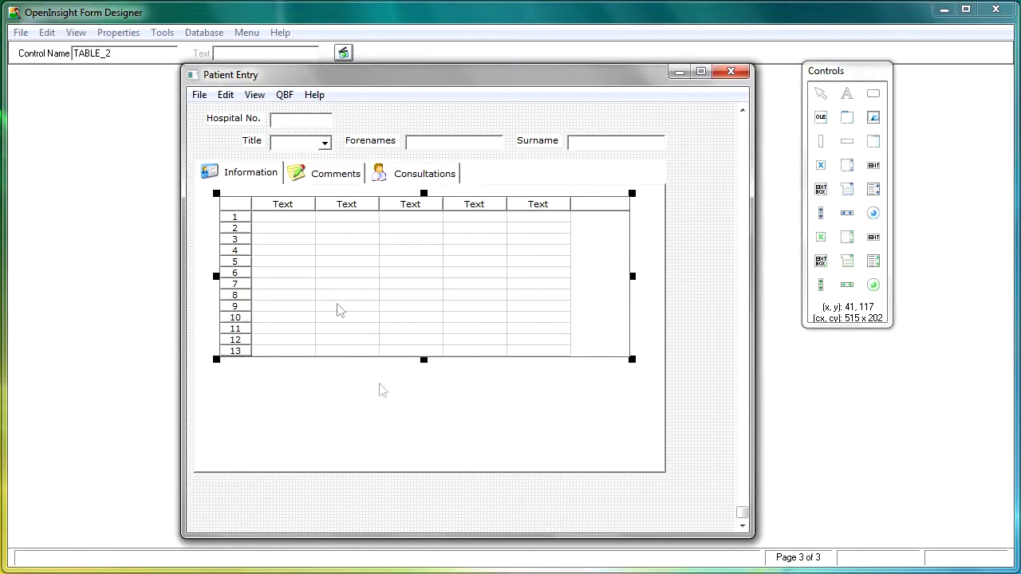
- Save the Patient Entry form and close the Form Designer
left_click(21, 33)
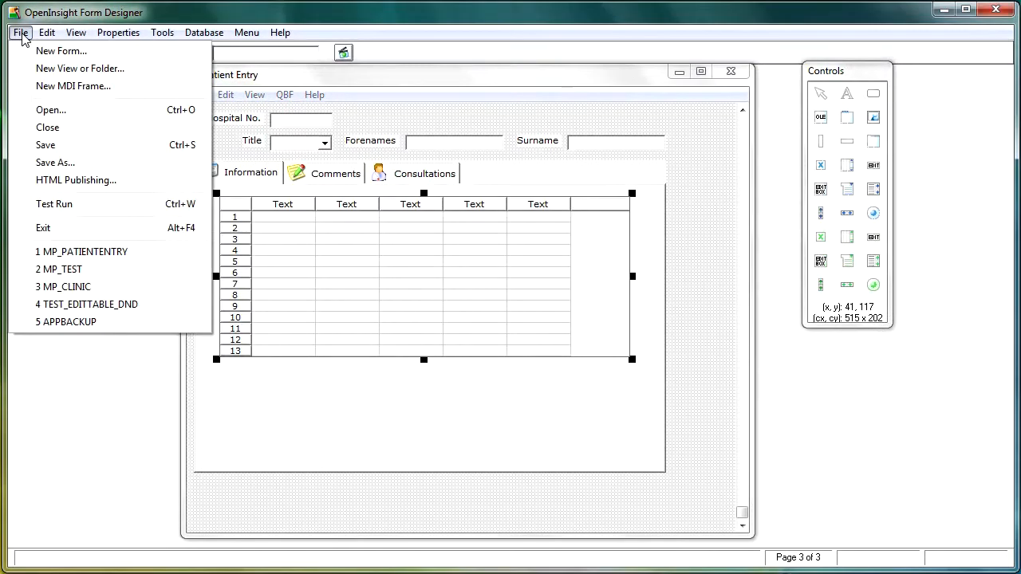
left_click(57, 151)
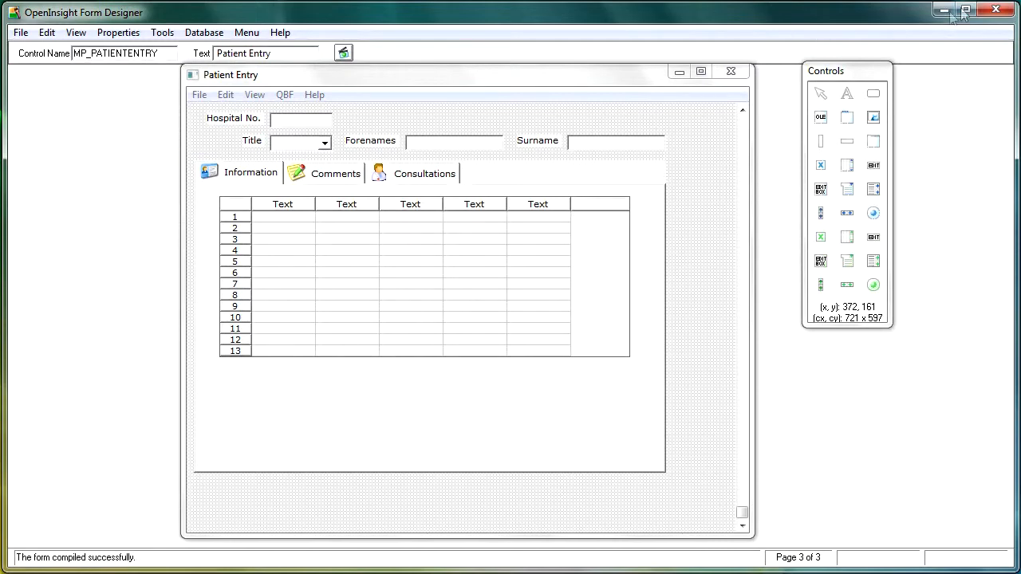
left_click(994, 13)
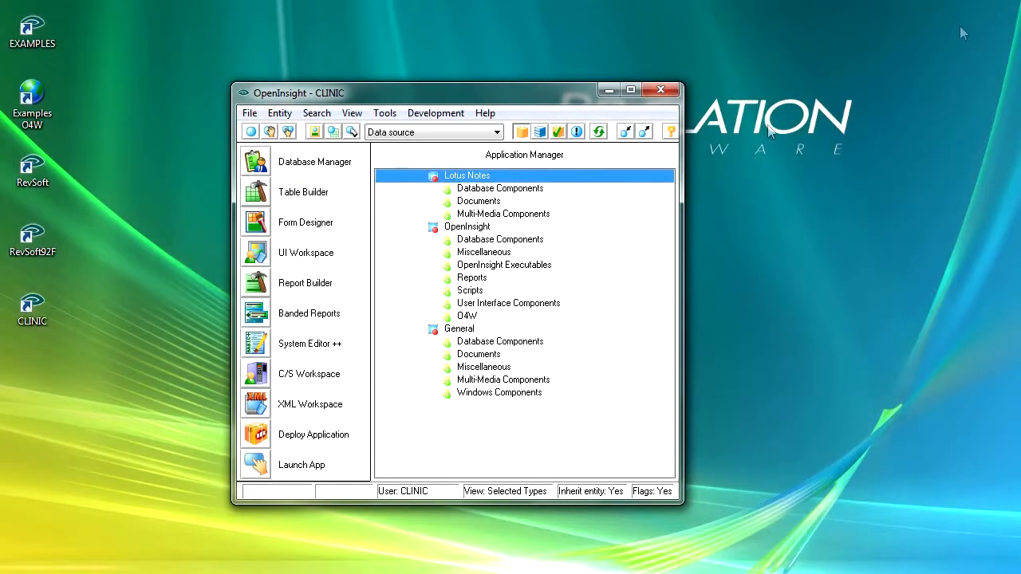
- Open the window and form settings in the application's environment settings from the Database Manager
left_click(255, 164)
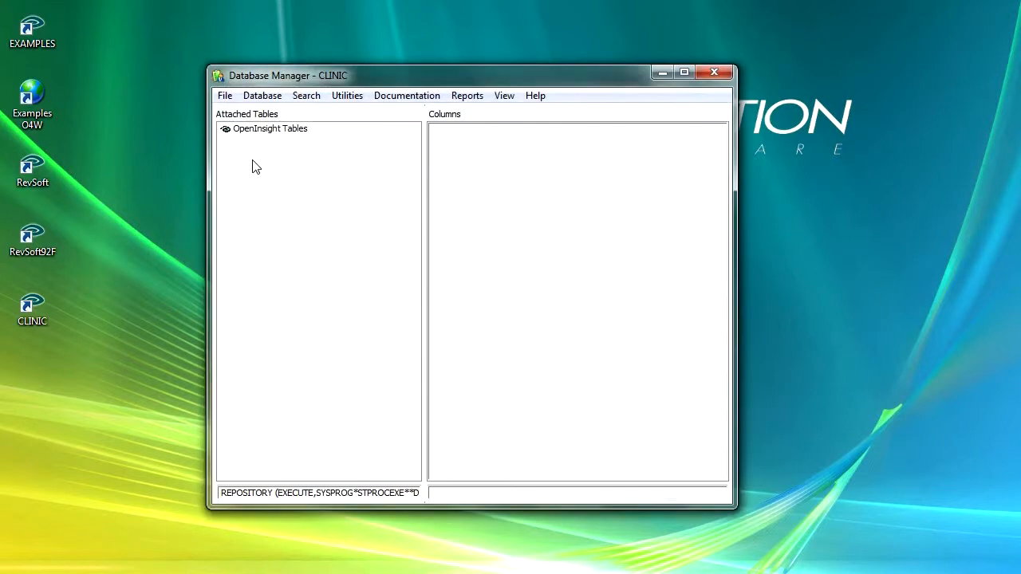
left_click(276, 98)
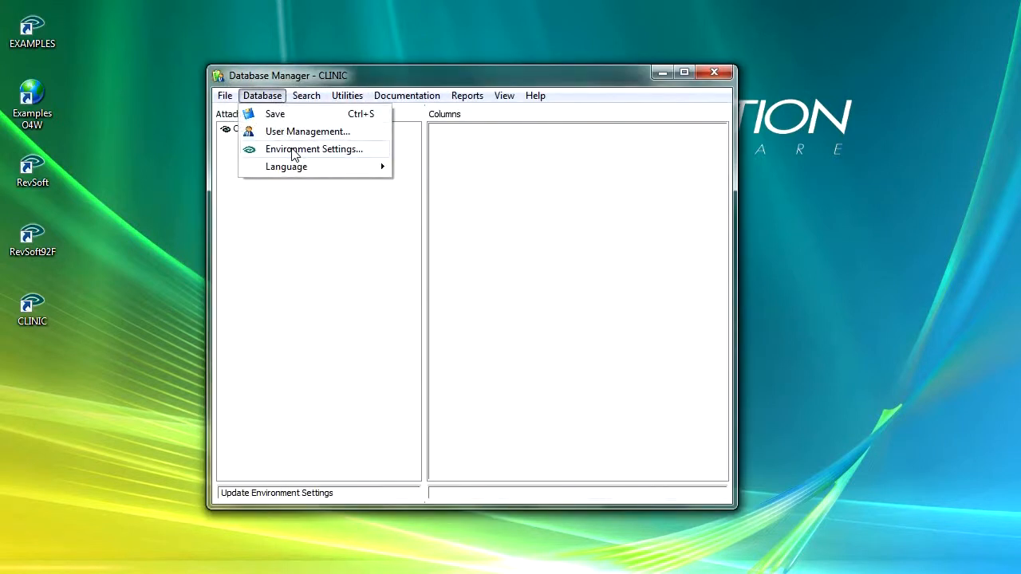
left_click(291, 149)
left_click(658, 157)
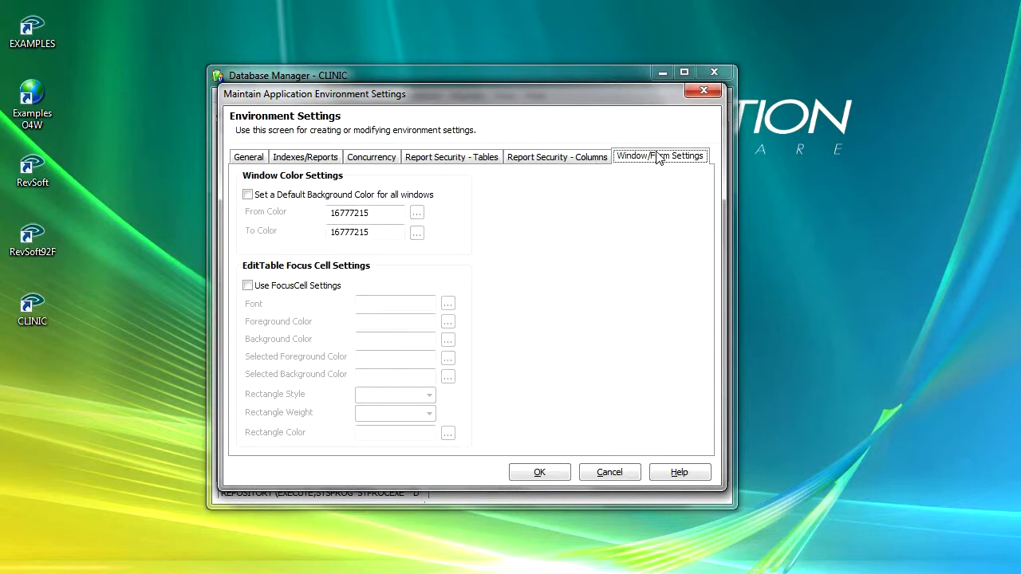
- Enable a default background color for all windows with blue (12615680) as the From Color, and save the environment settings
left_click(247, 195)
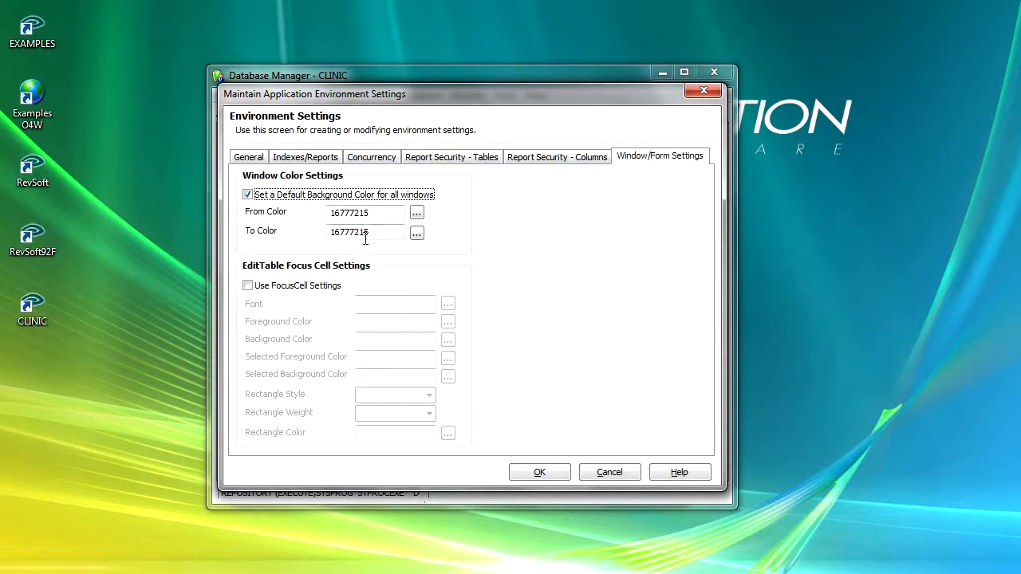
left_click(416, 213)
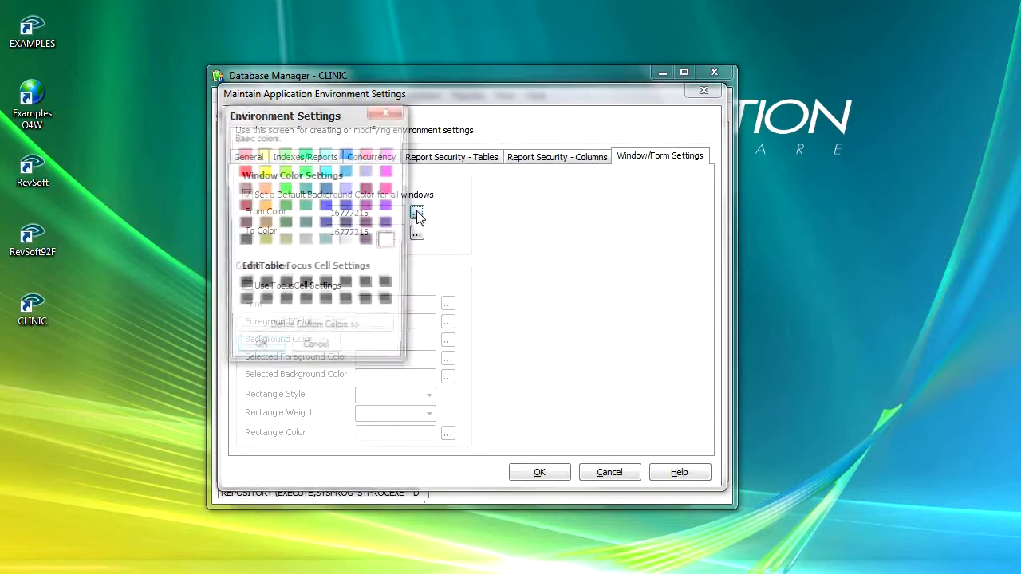
left_click(347, 170)
left_click(258, 351)
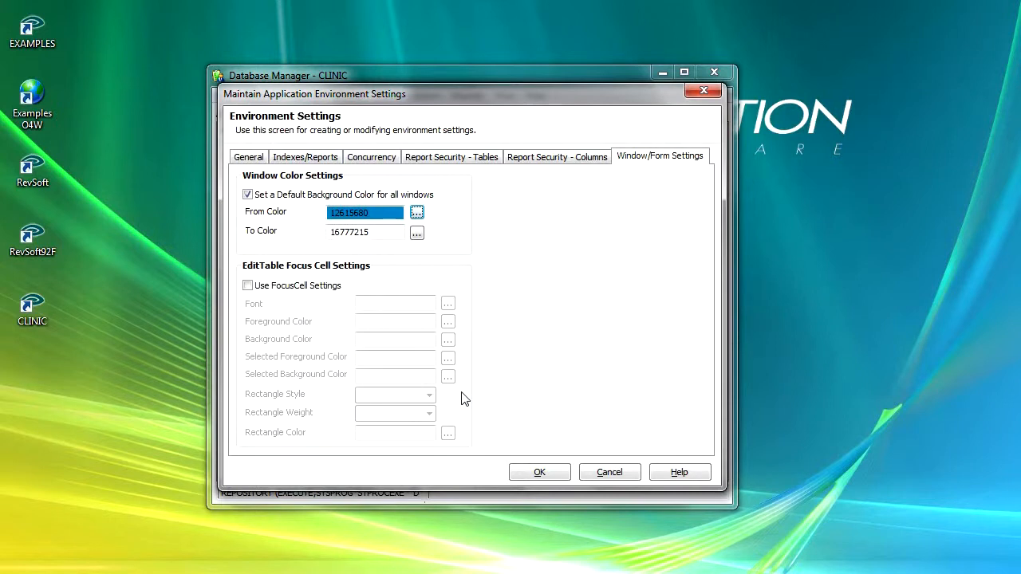
left_click(545, 473)
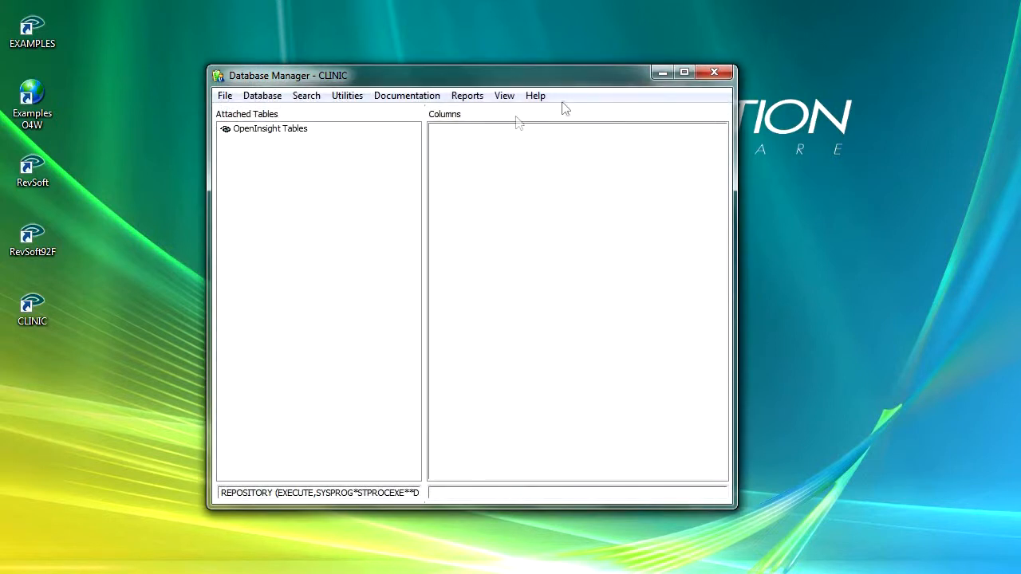
- Open the Patient Entry form in the Form Designer and test run it with the actual data tables
left_click(661, 73)
left_click(313, 221)
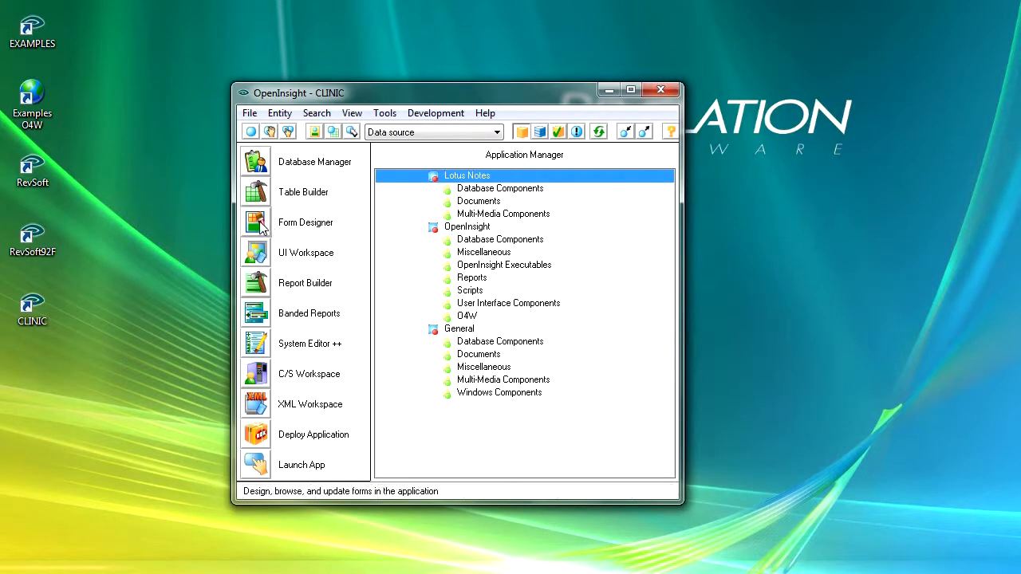
left_click(20, 33)
left_click(80, 254)
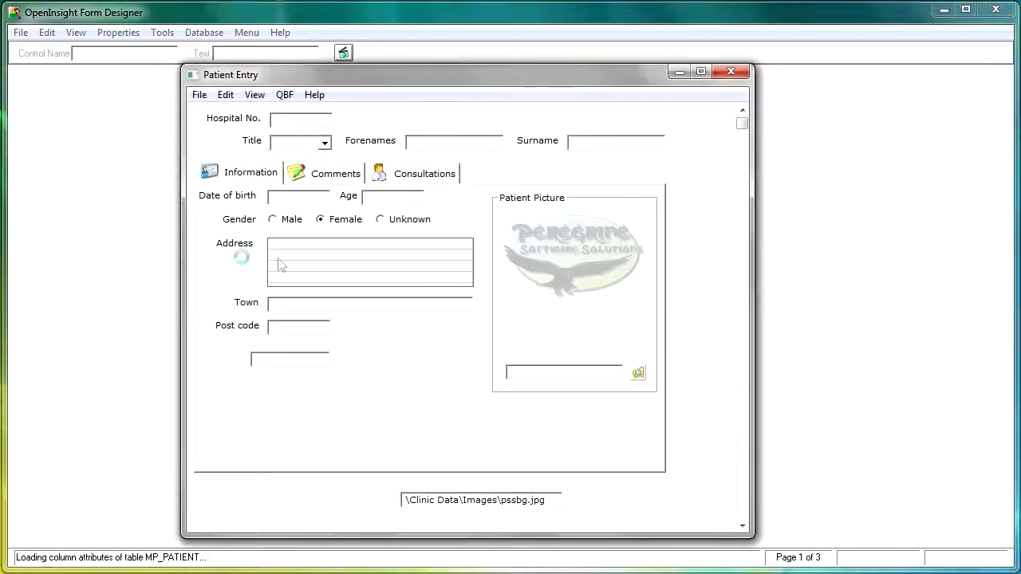
left_click(343, 53)
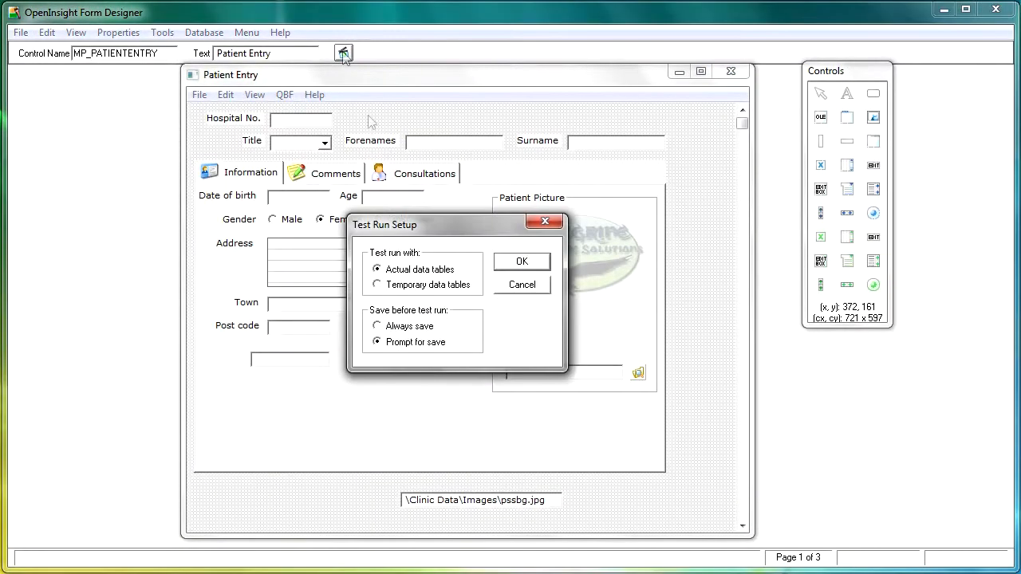
left_click(521, 262)
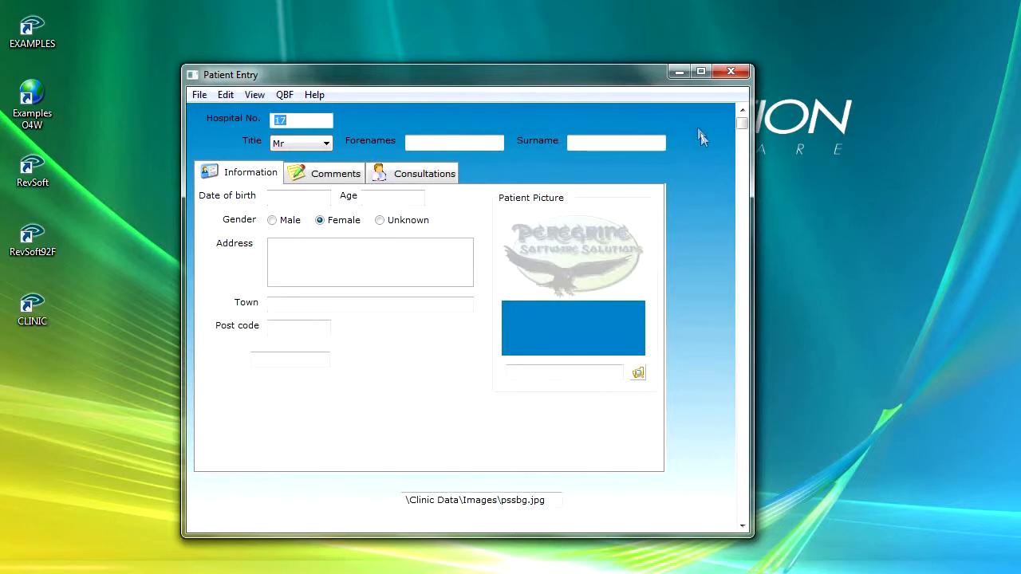
- Close the Patient Entry test run and reopen the window and form settings in the Database Manager's environment settings
left_click(730, 71)
left_click(943, 10)
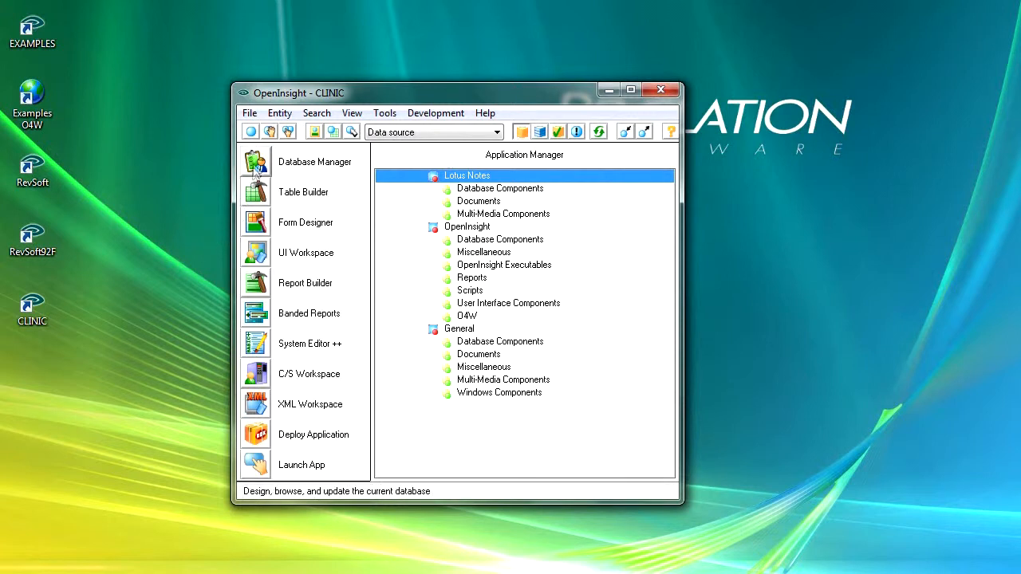
left_click(258, 164)
left_click(263, 97)
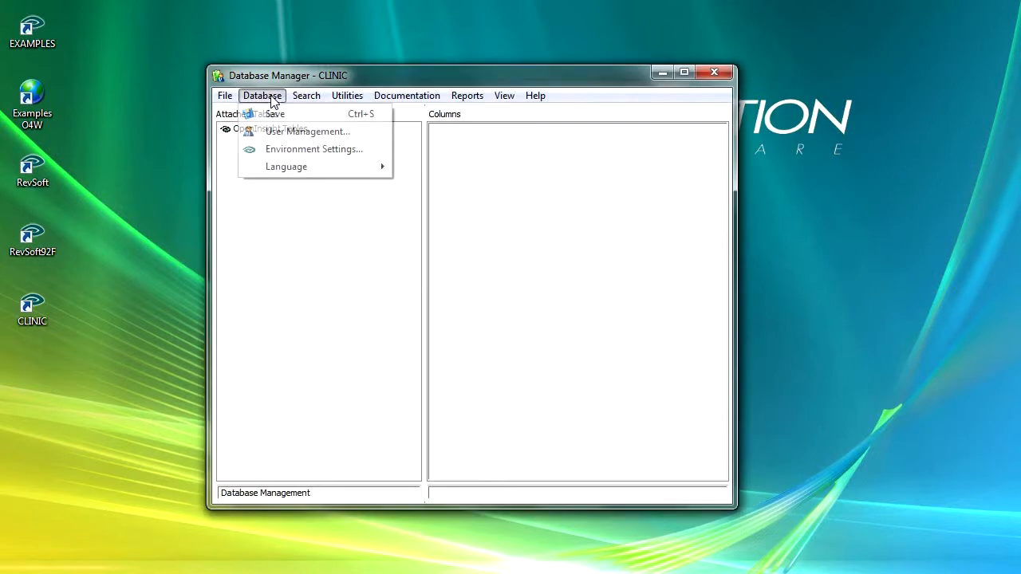
left_click(292, 151)
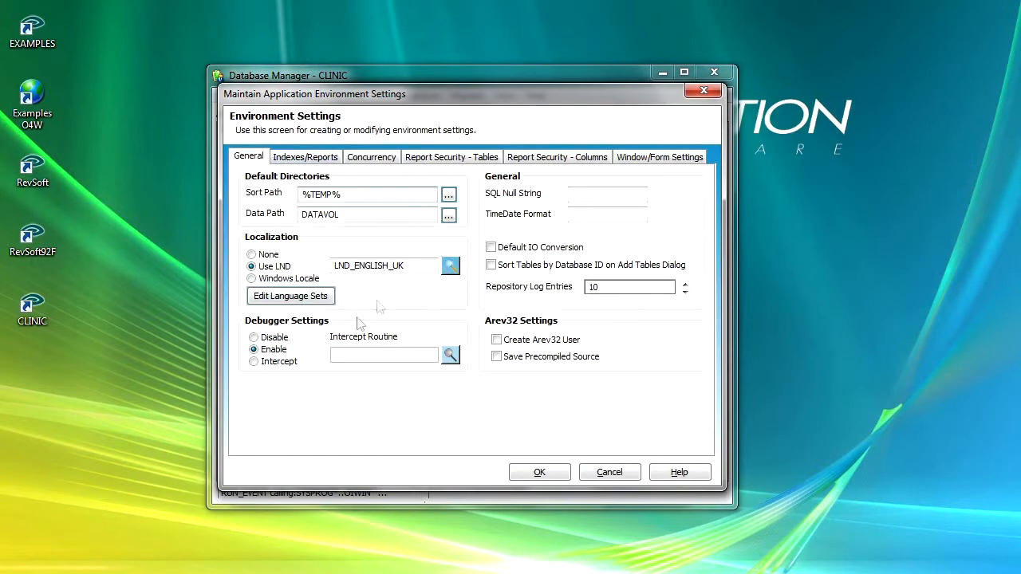
left_click(630, 160)
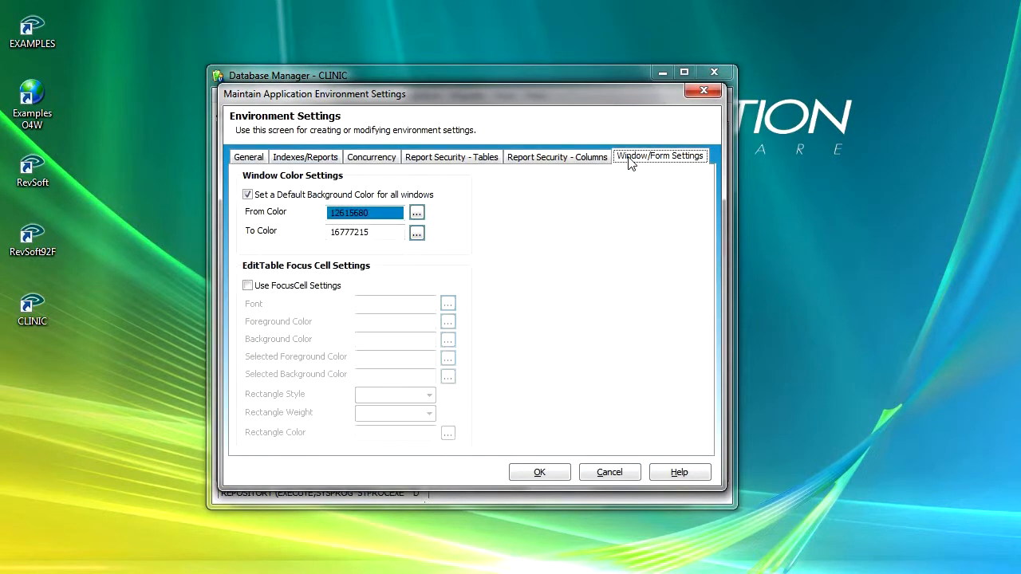
- Enable the FocusCell settings for edit tables and set their font to Verdana, Regular, size 8
left_click(248, 286)
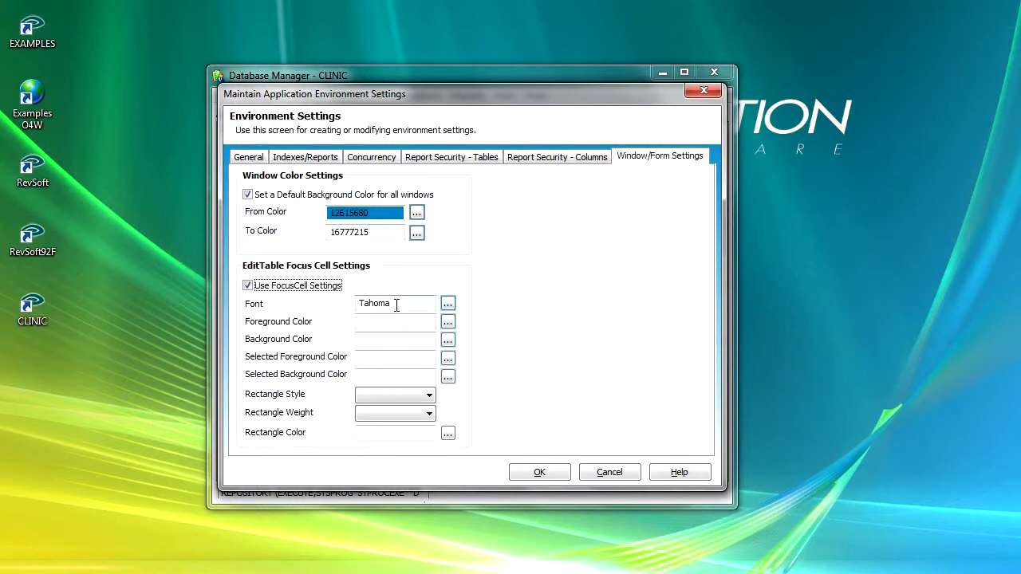
left_click(447, 305)
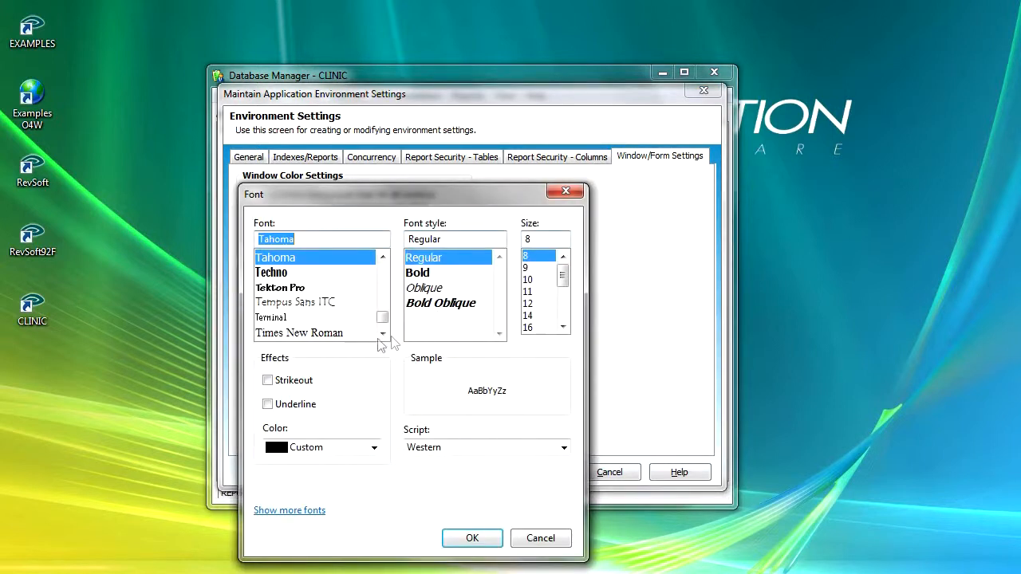
left_click(383, 258)
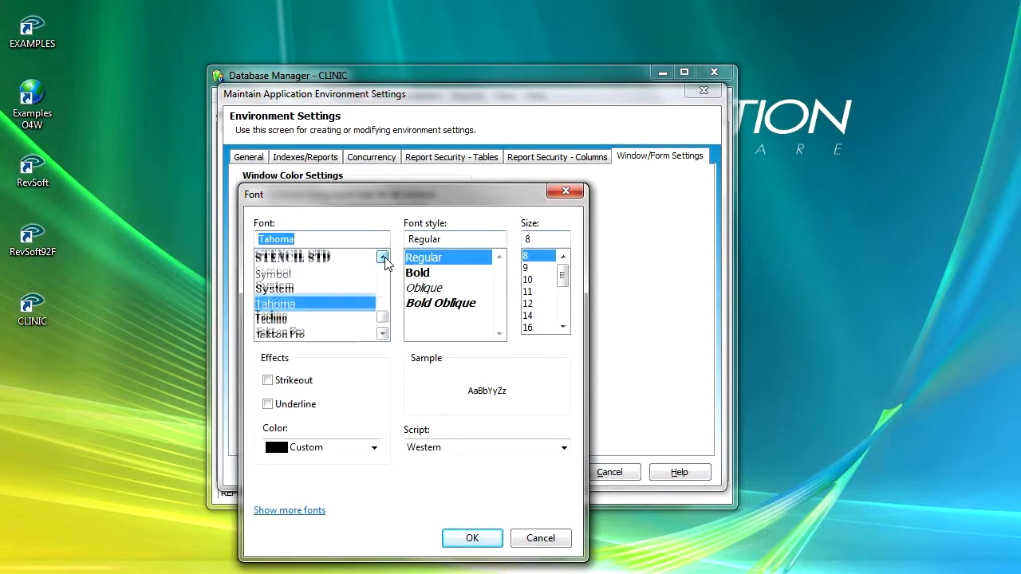
left_click_drag(383, 317, 383, 327)
left_click(383, 258)
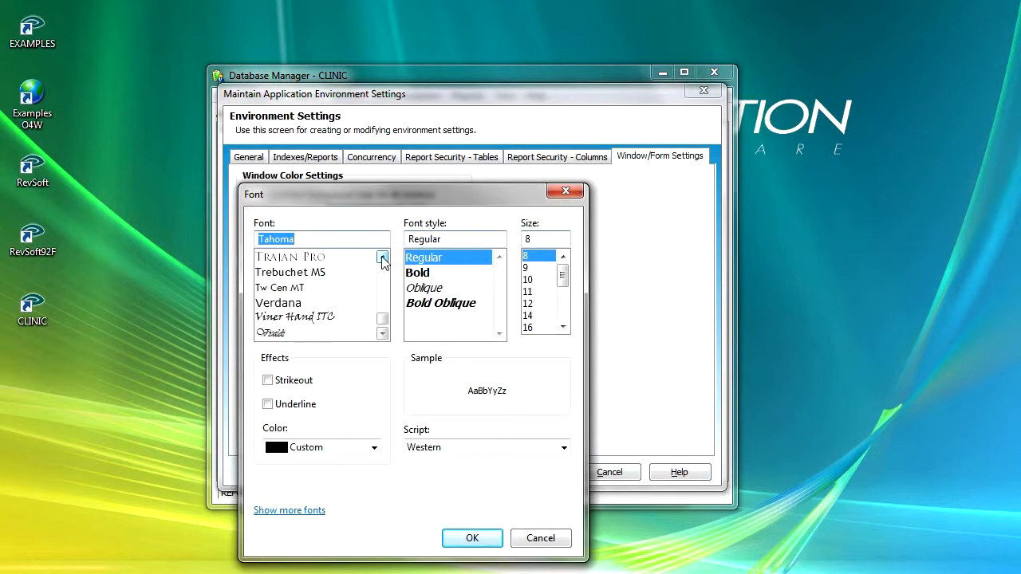
left_click(295, 307)
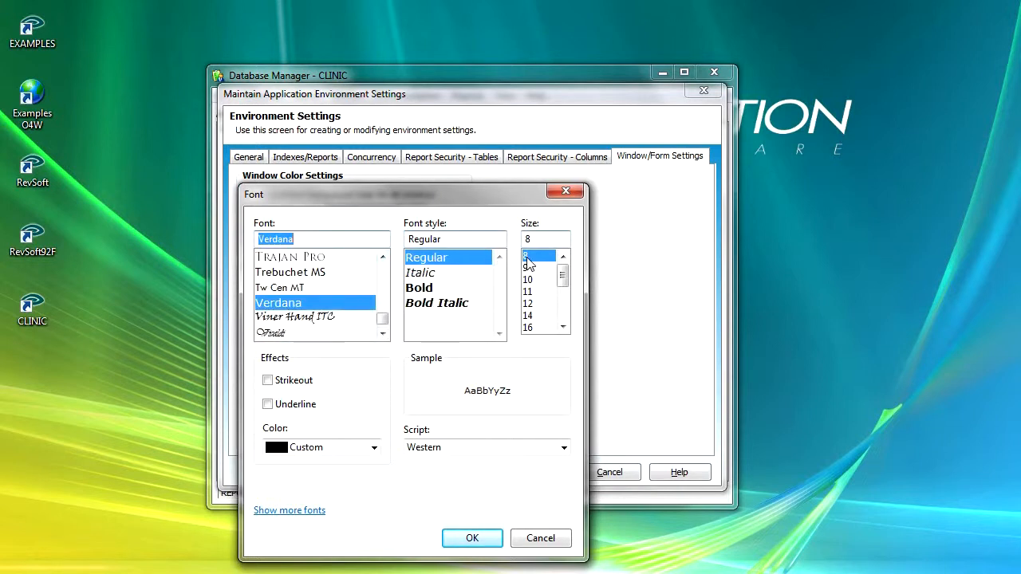
left_click(474, 539)
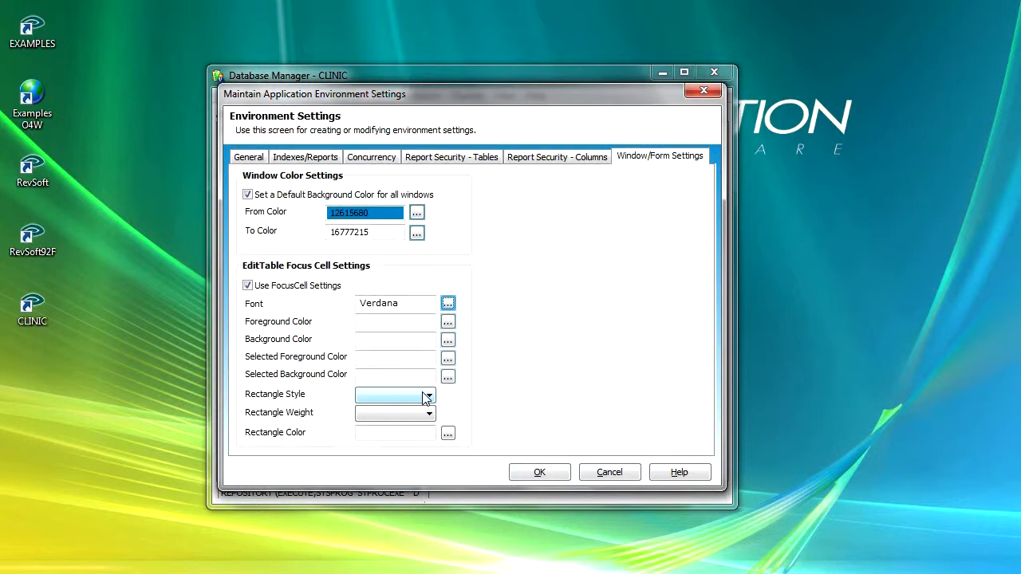
- Set the focus cell's foreground color to black and its background color to white (16777215)
left_click(447, 322)
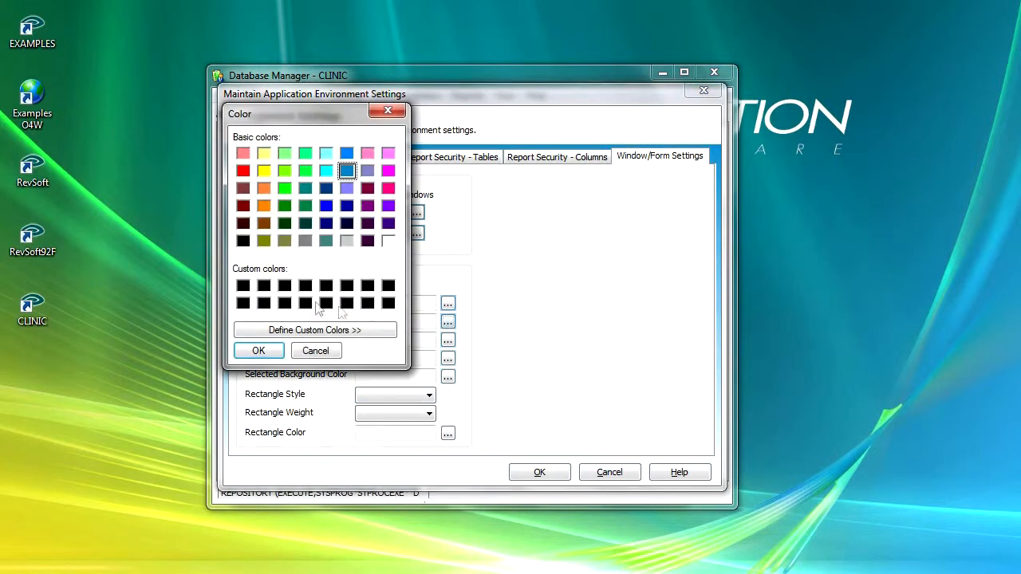
left_click(243, 240)
left_click(257, 350)
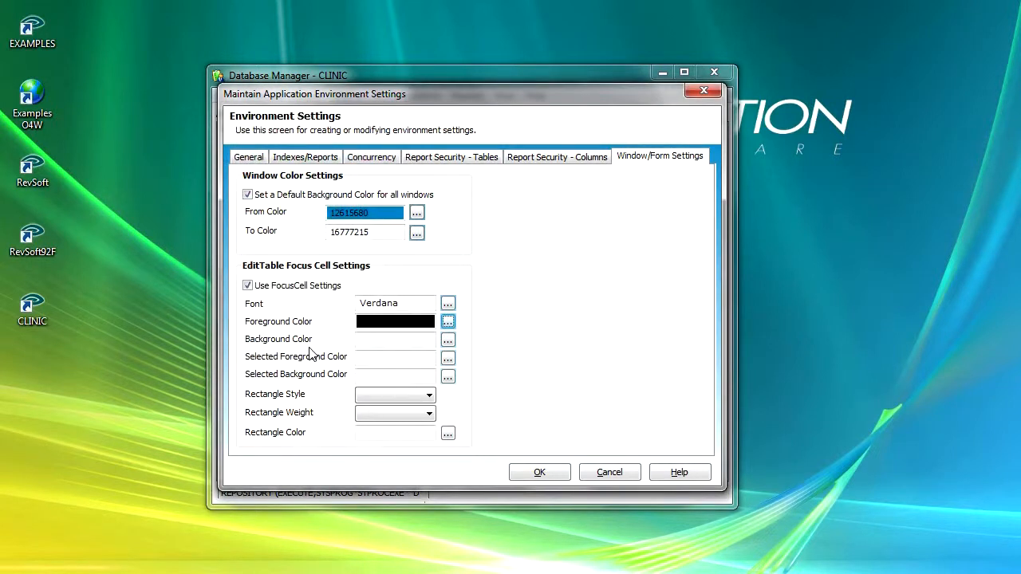
left_click(447, 340)
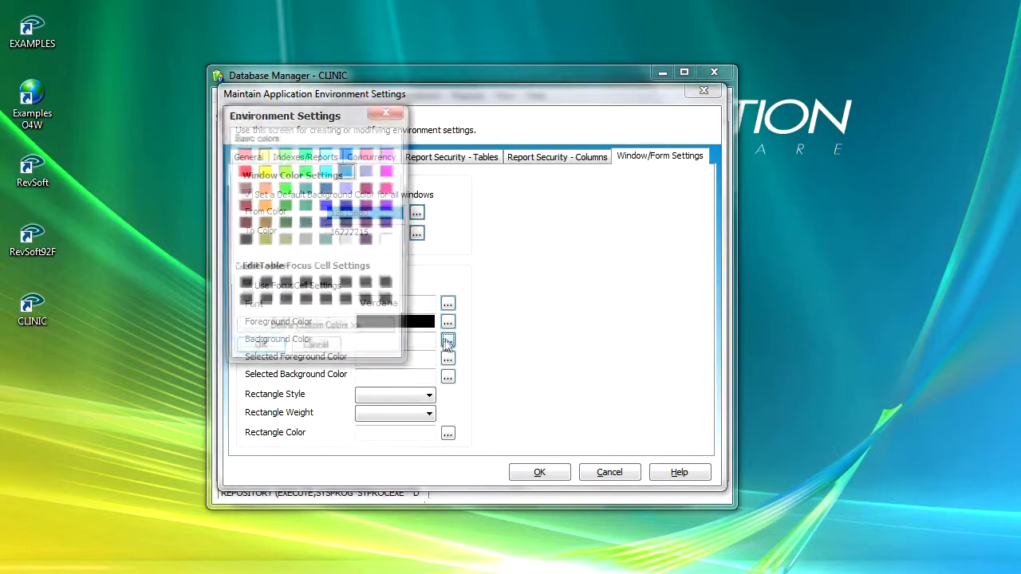
left_click(389, 240)
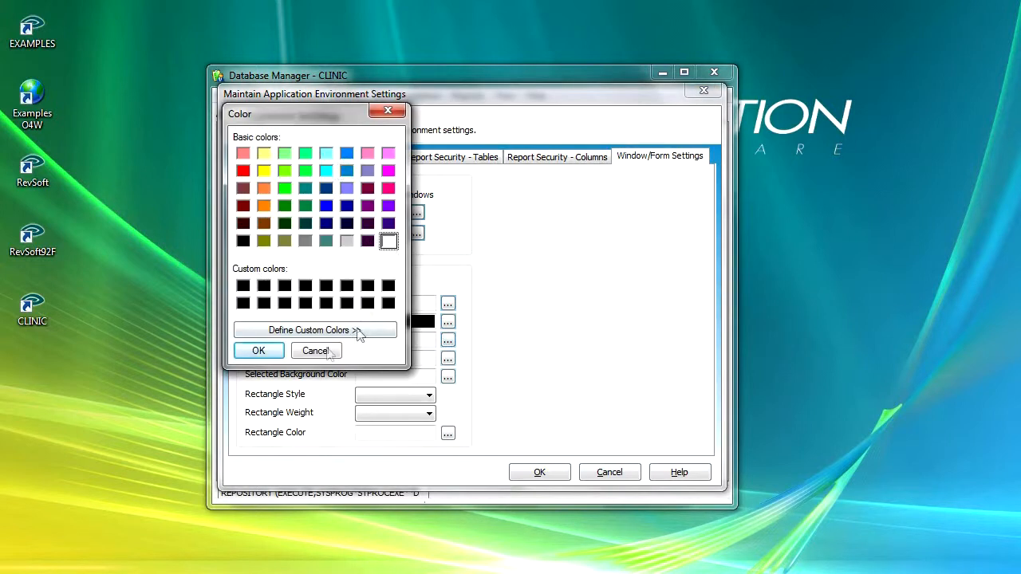
left_click(258, 351)
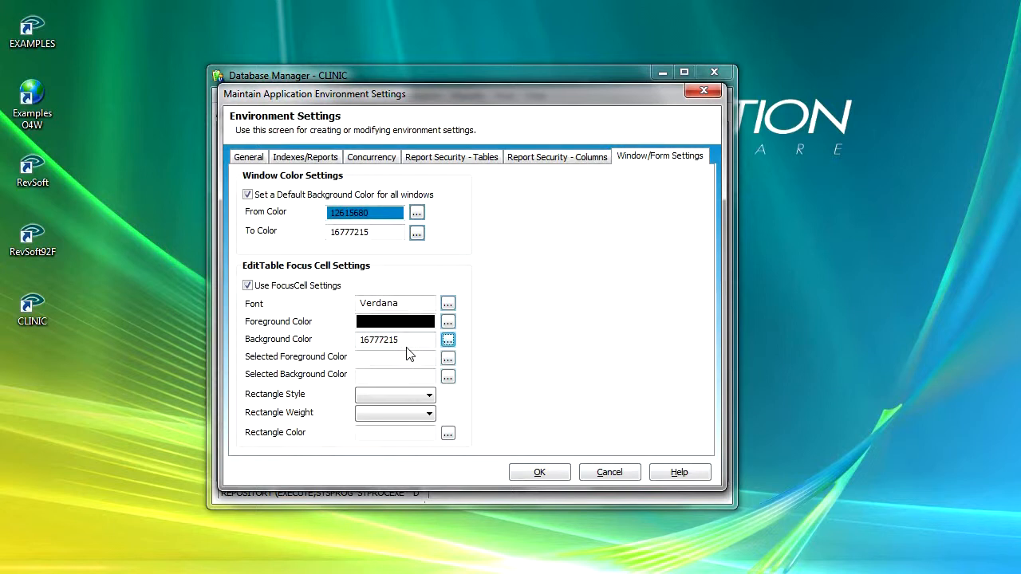
- Set the focus cell's selected foreground color to black and its selected background color to light yellow (8454143)
left_click(448, 357)
left_click(243, 304)
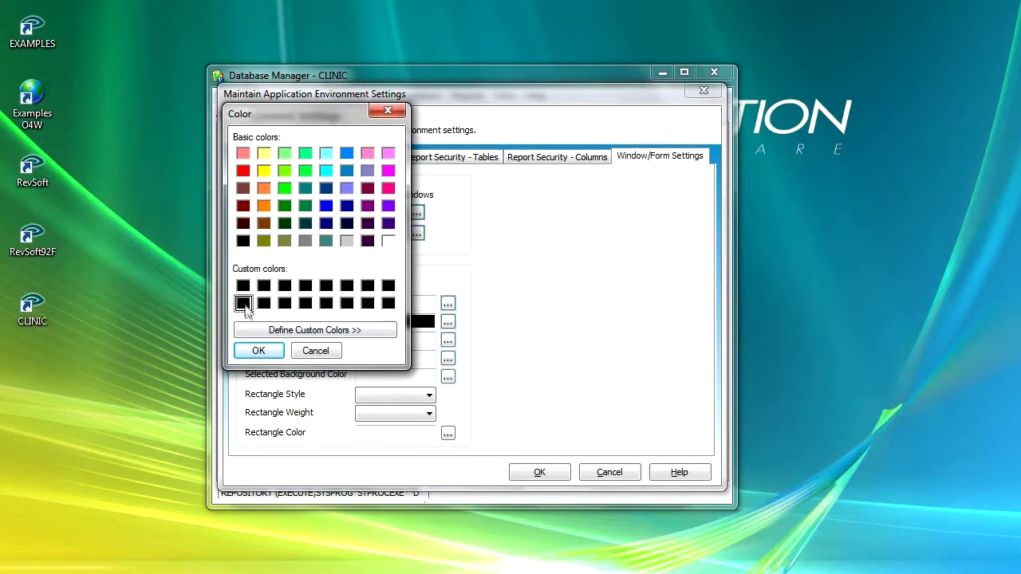
left_click(258, 352)
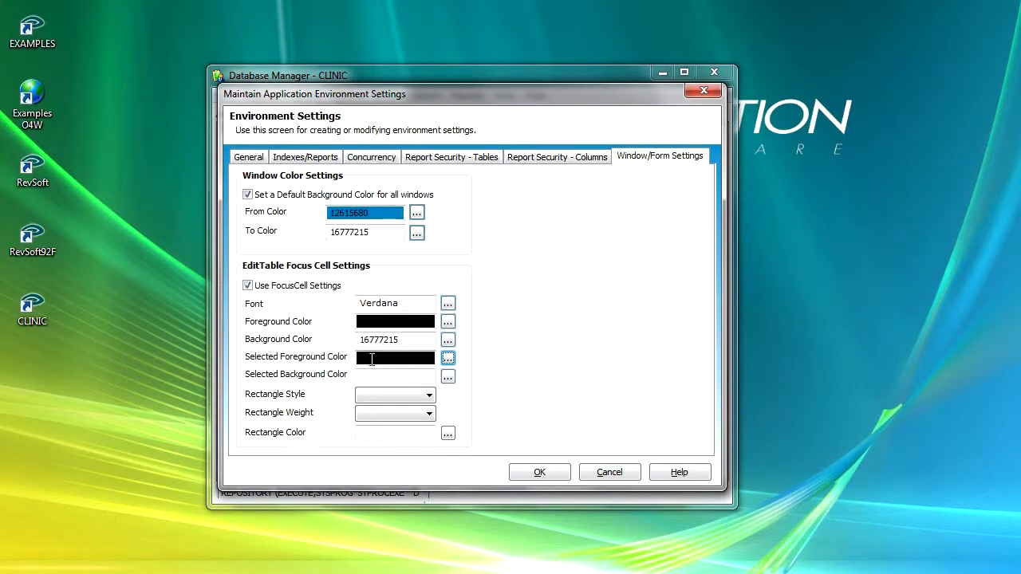
left_click(447, 376)
left_click(264, 155)
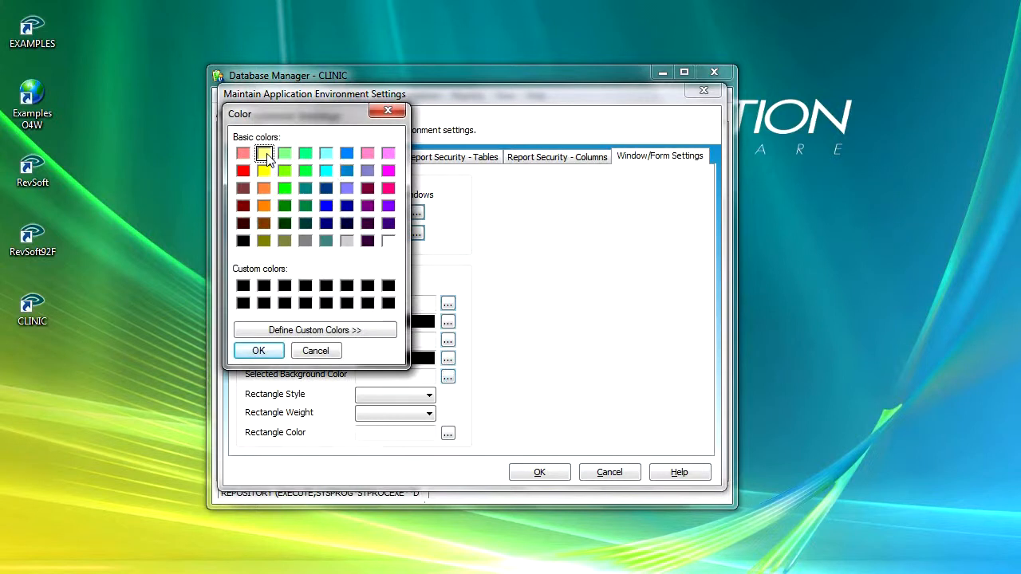
left_click(260, 351)
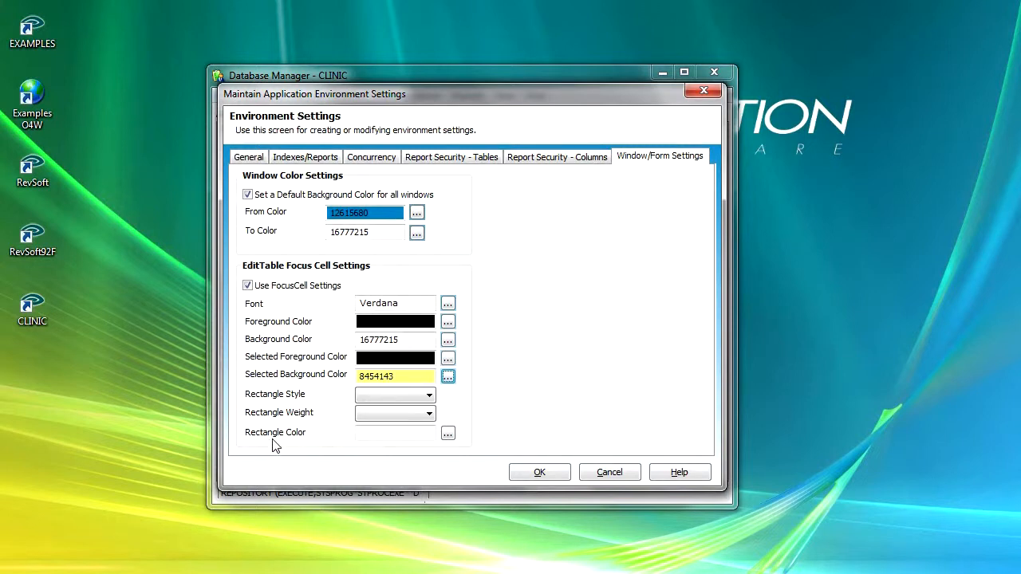
- Give the focus cell a Solid, Medium-weight rectangle in red (255), and close the Database Manager with the environment settings saved
left_click(429, 394)
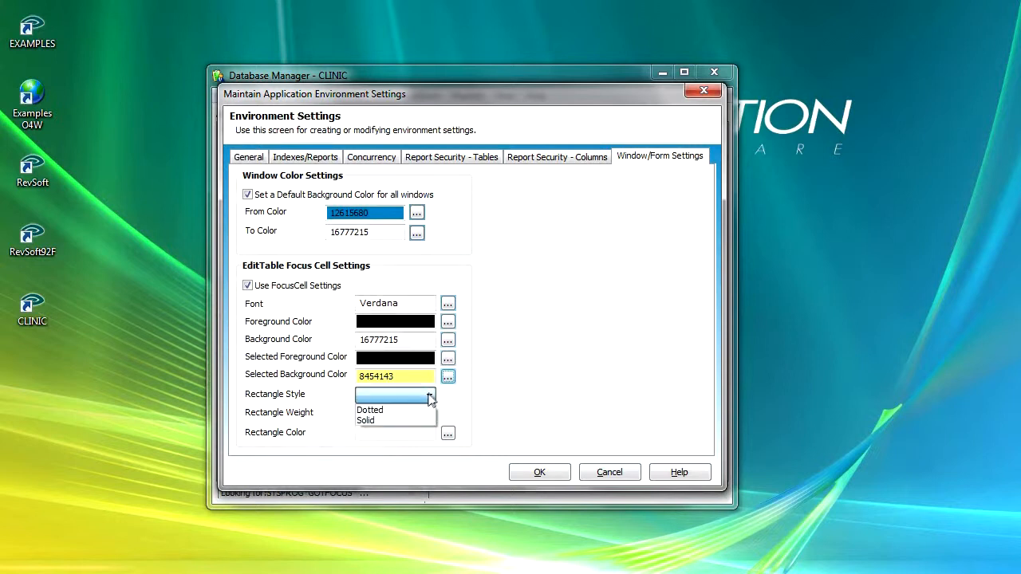
left_click(411, 421)
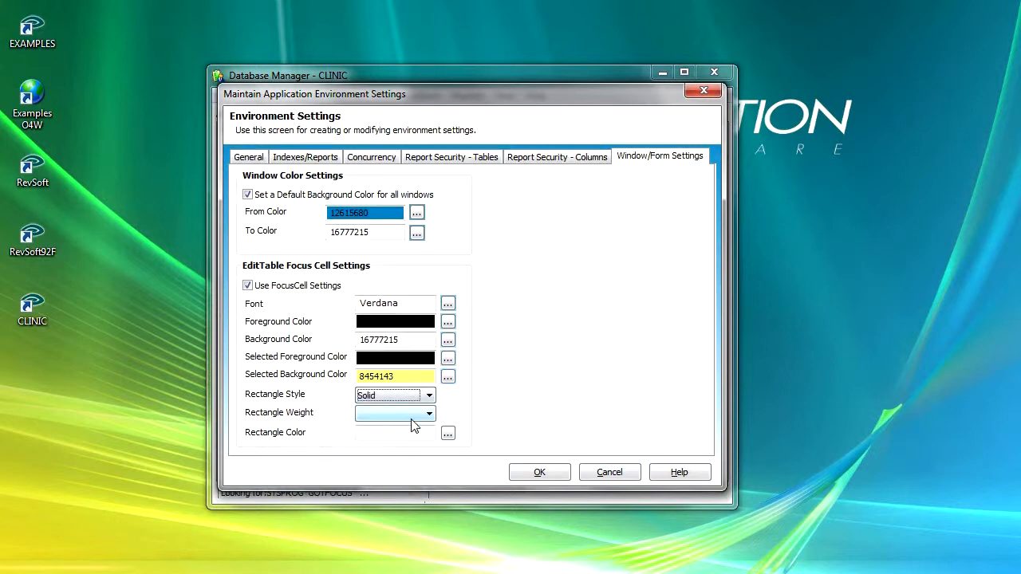
left_click(429, 414)
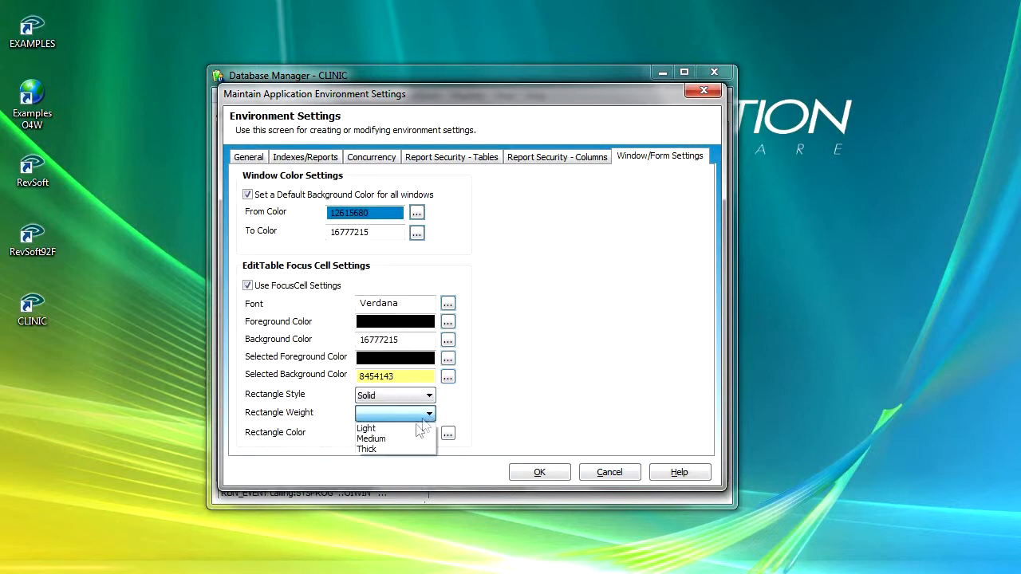
left_click(401, 437)
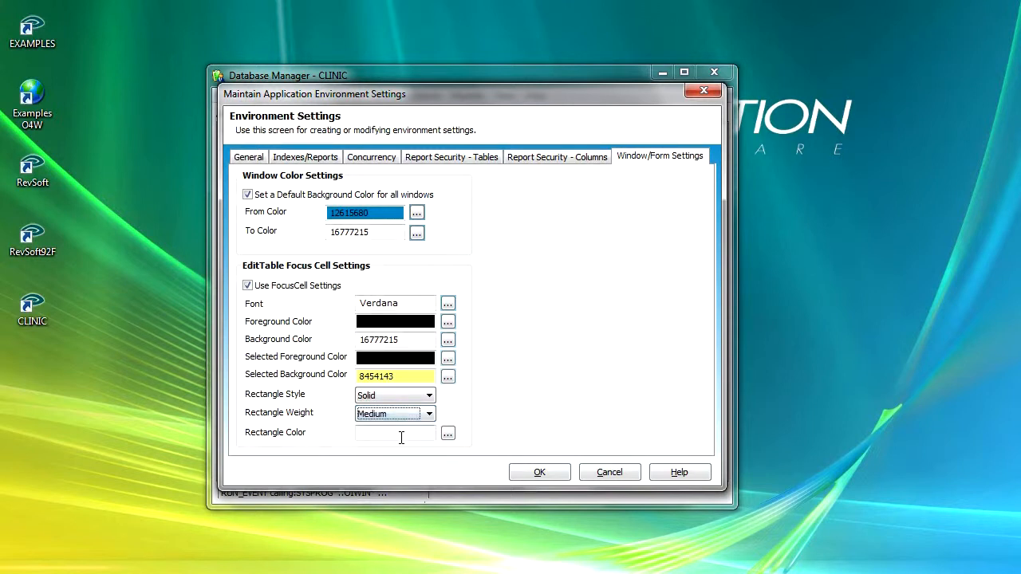
left_click(448, 433)
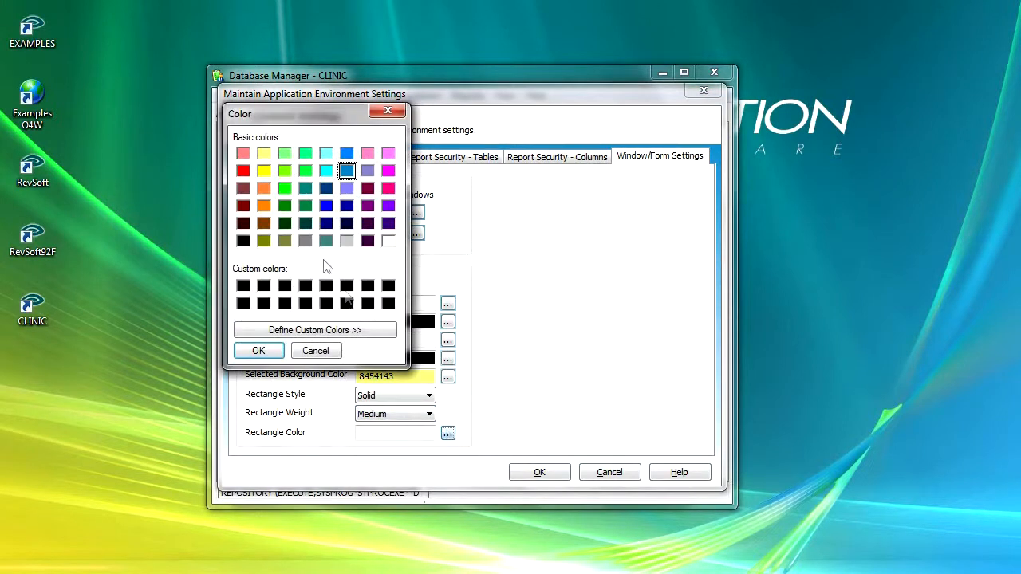
left_click(242, 170)
left_click(260, 356)
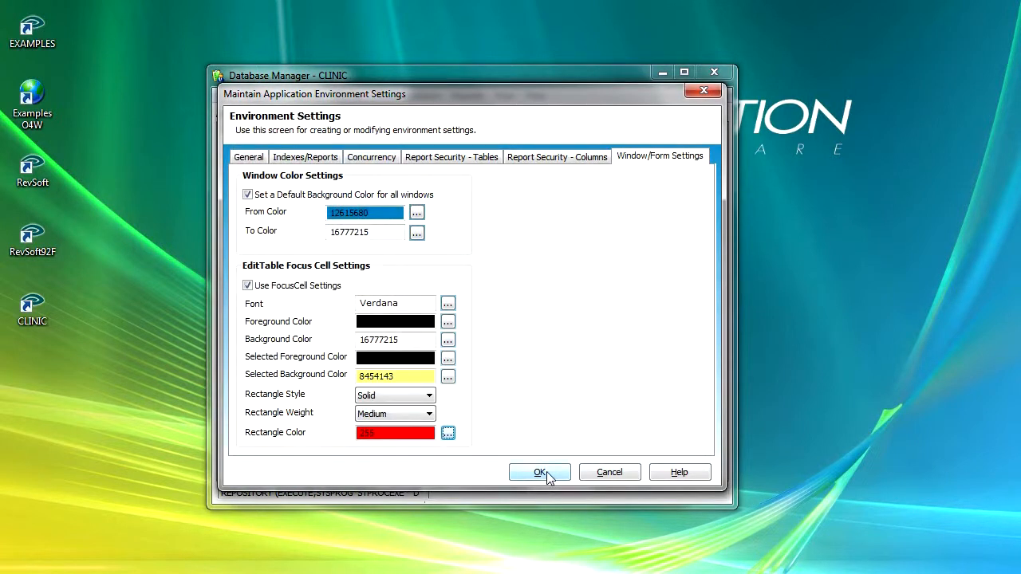
left_click(540, 473)
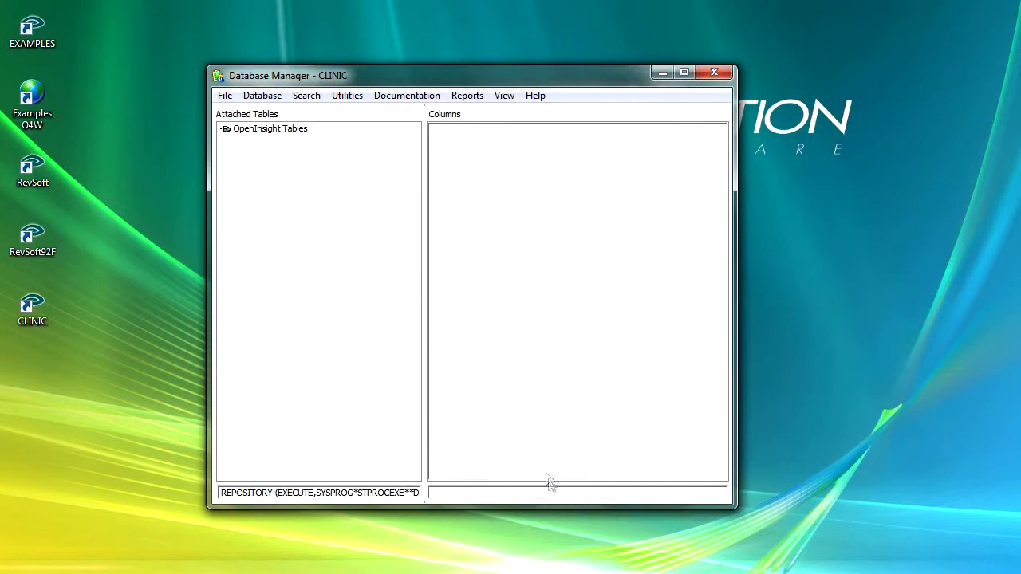
left_click(718, 70)
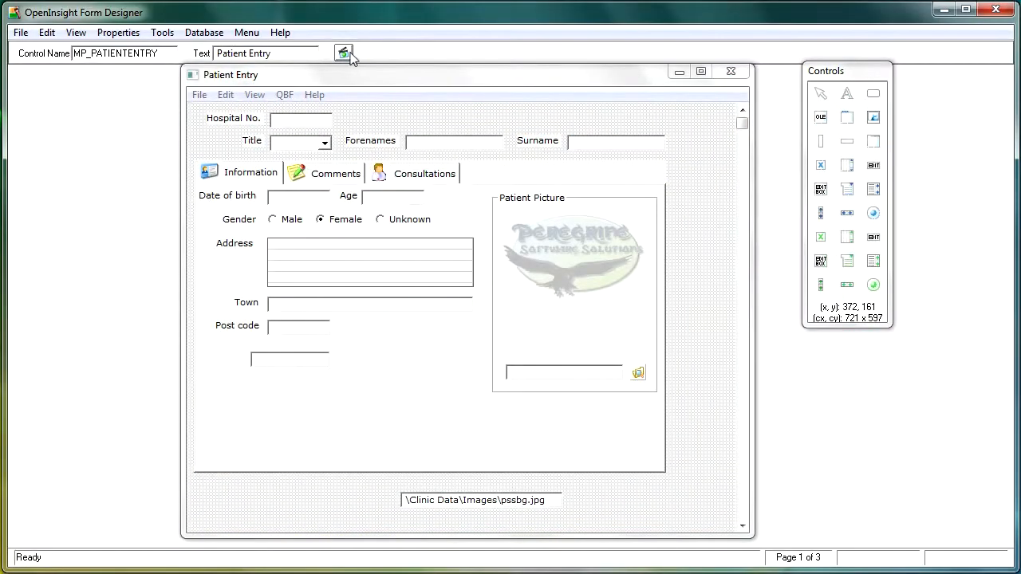
- Test run the Patient Entry form and select the first cell of the edit table on the Consultations page
left_click(345, 53)
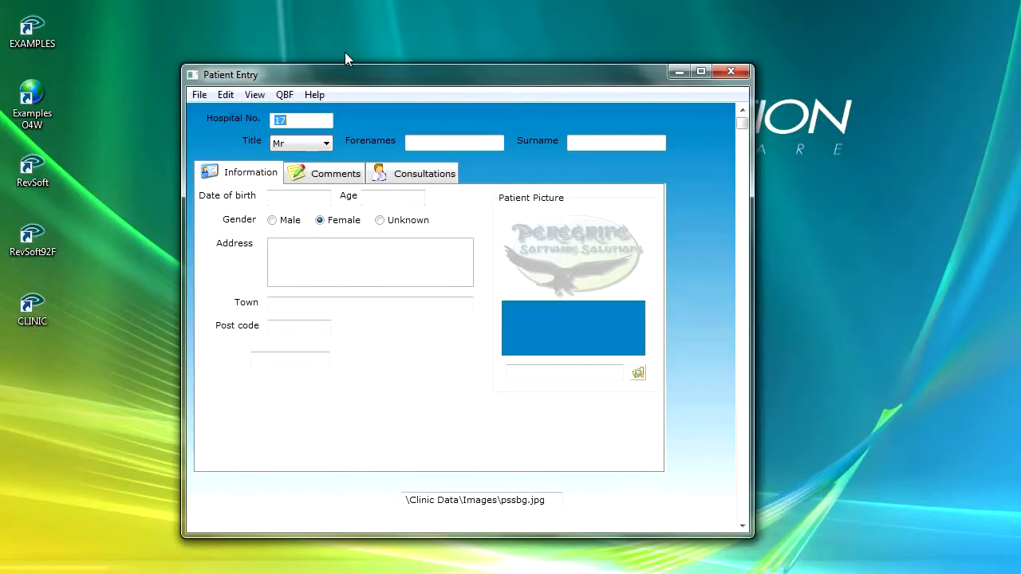
left_click(412, 174)
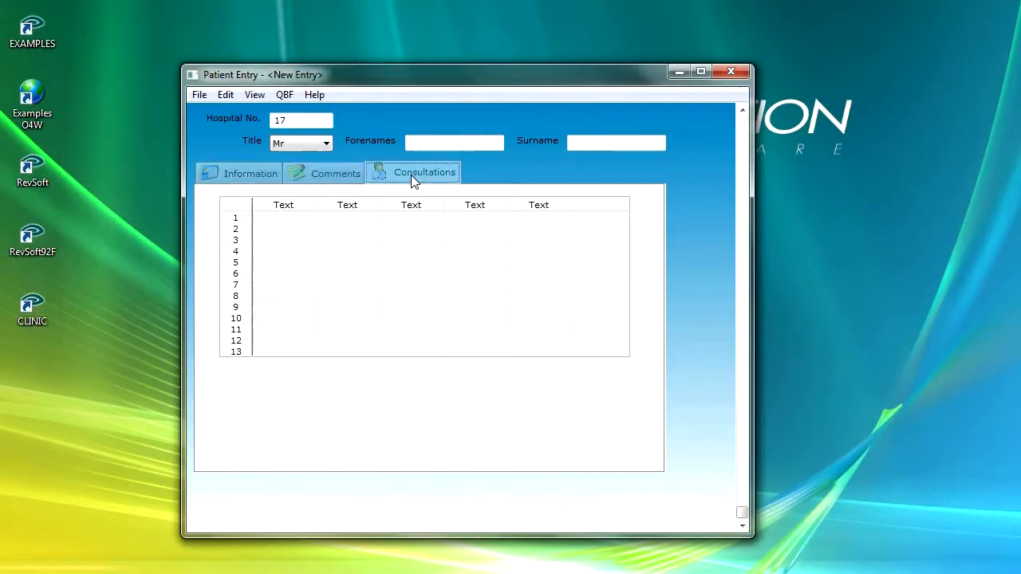
left_click(303, 217)
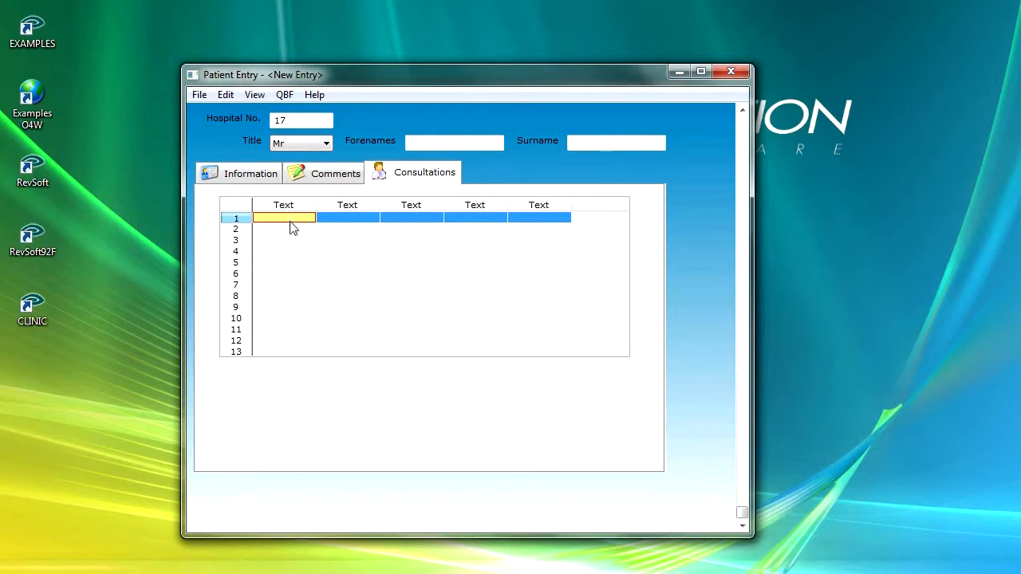
- Examine the focus cell's highlighting by moving through various rows and columns of the Consultations table, and close the test run
key("Down")
key("Right")
key("Right")
key("Right")
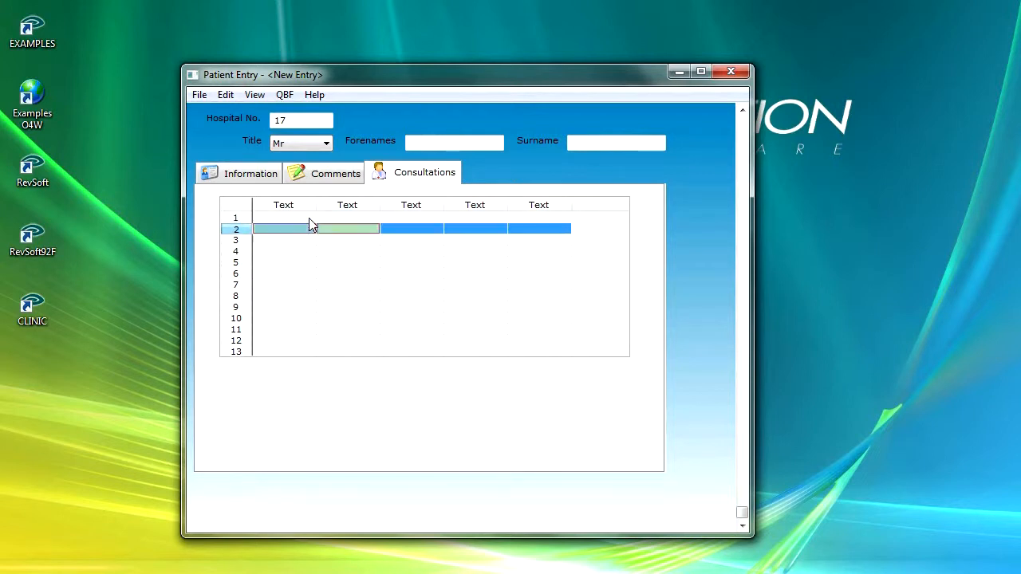
key("Down")
key("Down")
key("Down")
key("Down")
key("Left")
key("Left")
key("Left")
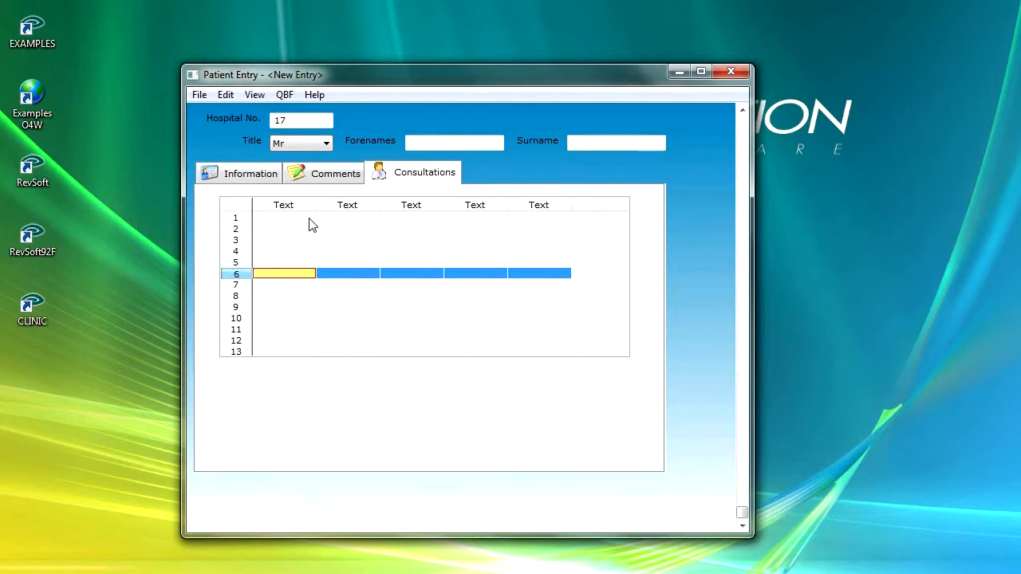
key("Up")
key("Up")
key("Right")
key("Down")
key("Down")
key("Up")
key("Down")
key("Left")
key("Down")
key("Right")
key("Right")
key("Right")
key("Right")
key("Right")
key("Down")
key("Down")
key("Down")
key("Right")
key("Right")
key("Right")
key("Up")
key("Up")
key("Up")
key("Up")
key("Up")
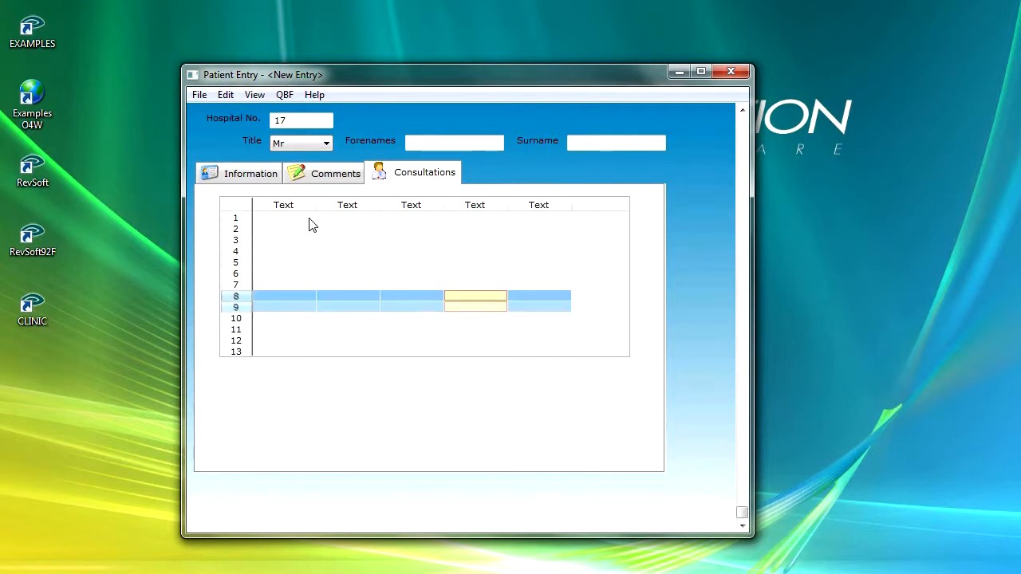
key("Left")
key("Left")
key("Left")
key("Down")
key("Down")
key("Right")
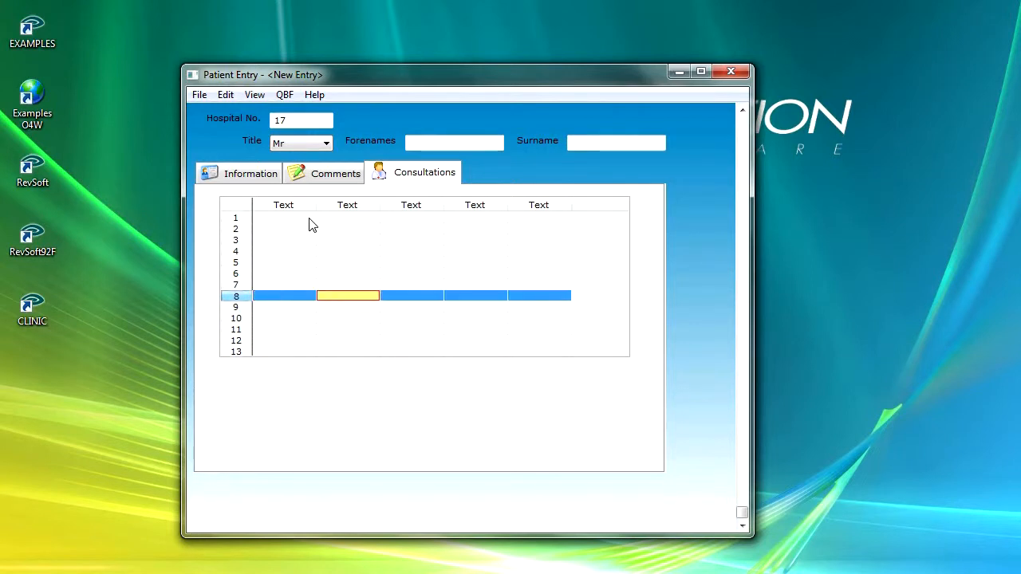
key("Right")
key("Up")
key("Up")
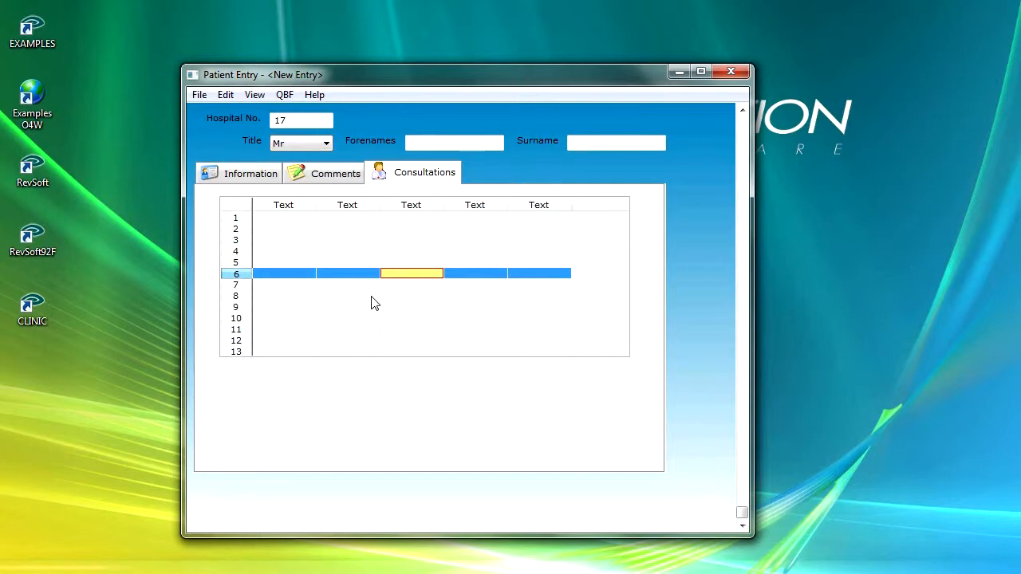
left_click(729, 73)
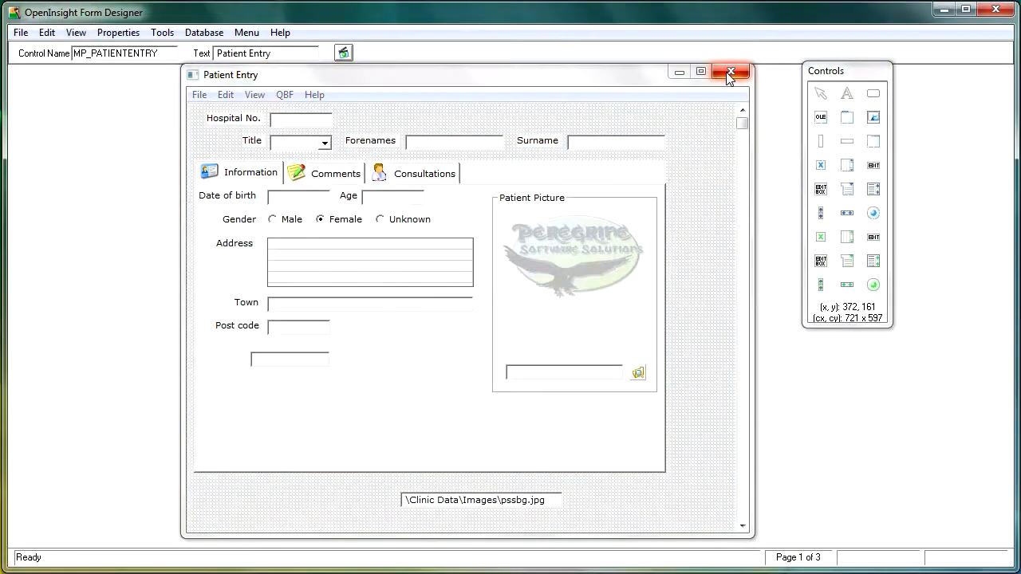